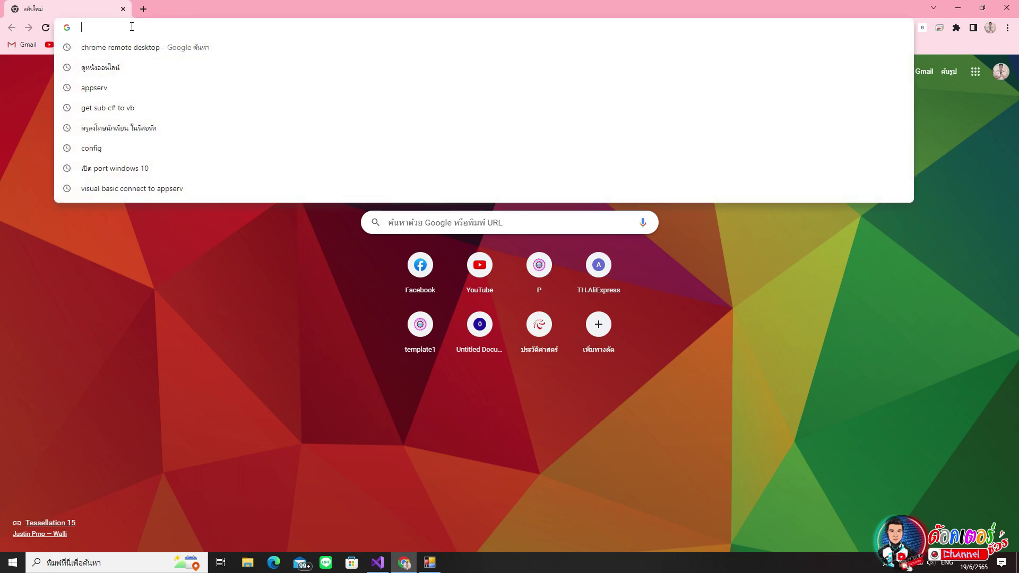
- Enter localhost in the new Chrome tab's address bar
{"action": "type", "text": "local"}
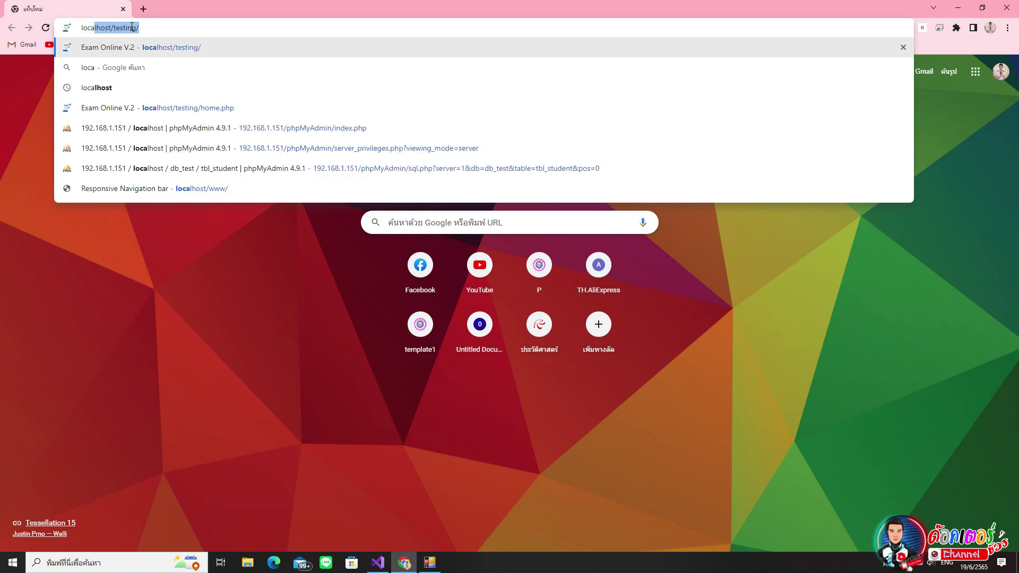
{"action": "type", "text": "host"}
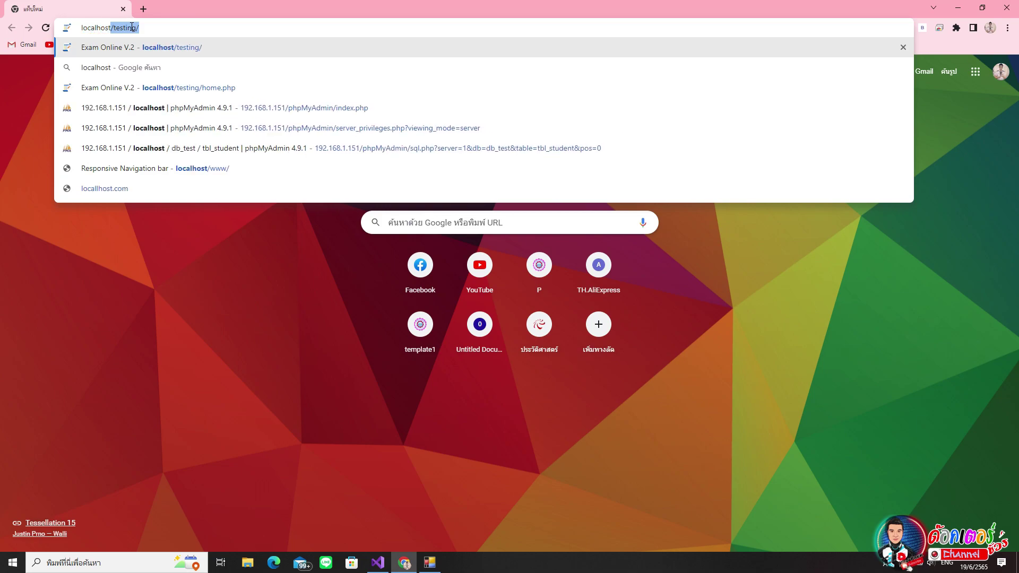
- Load localhost, then reload the AppServ page from 192.168.1.234 instead
{"action": "key", "text": "BackSpace"}
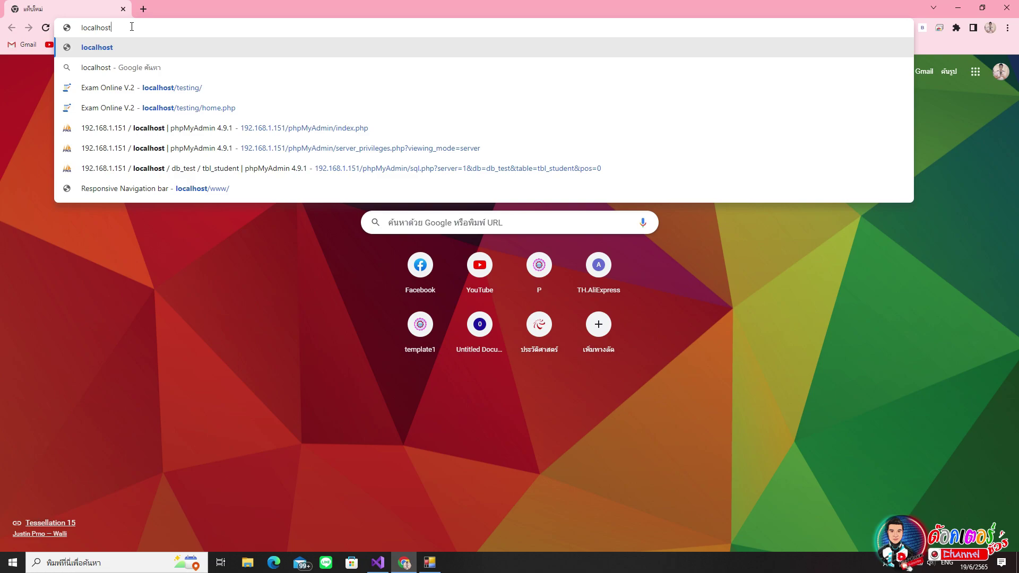
{"action": "key", "text": "Return"}
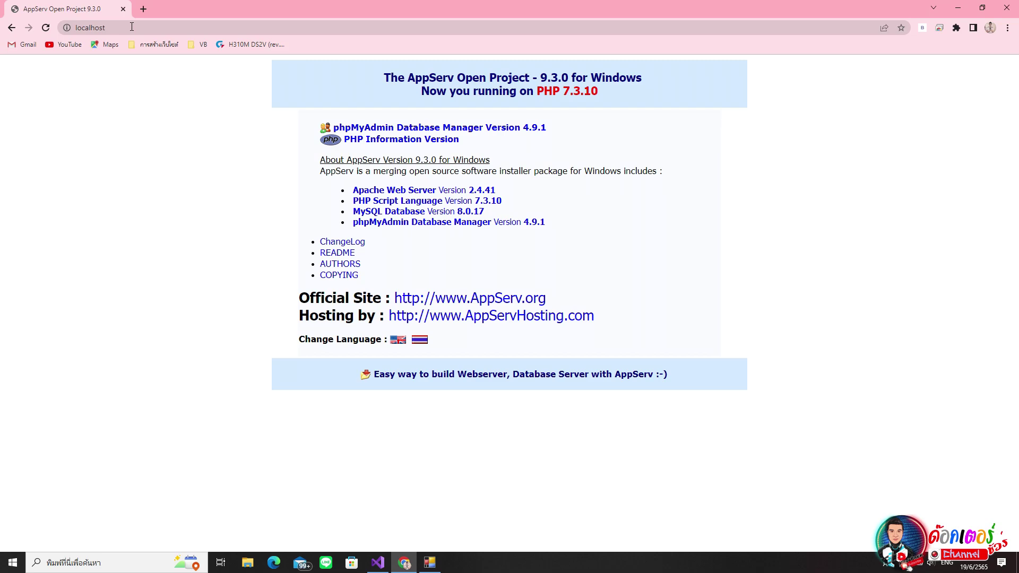
{"action": "left_click", "coordinate": [132, 27]}
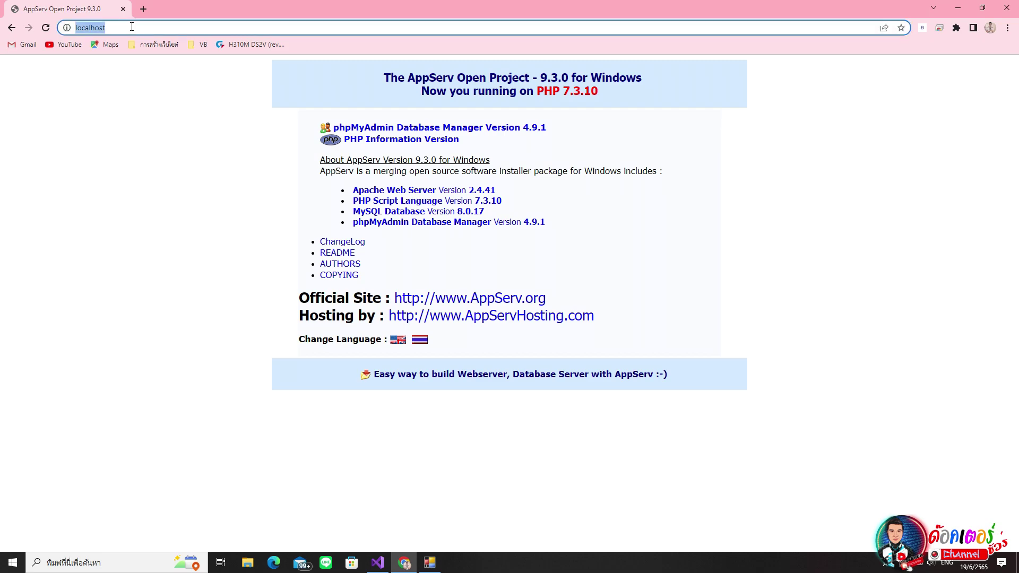
{"action": "type", "text": "192."}
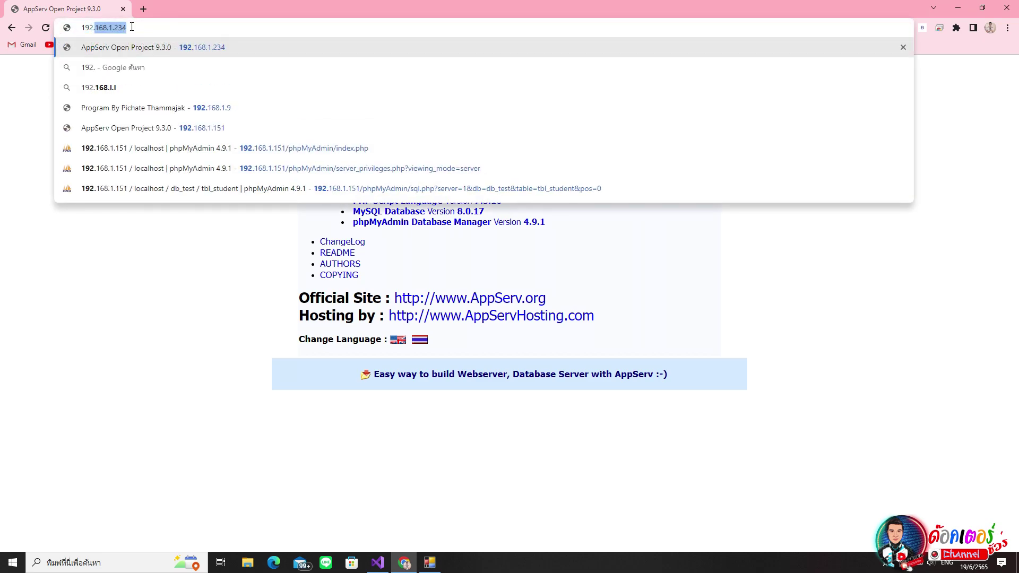
{"action": "type", "text": "168.1."}
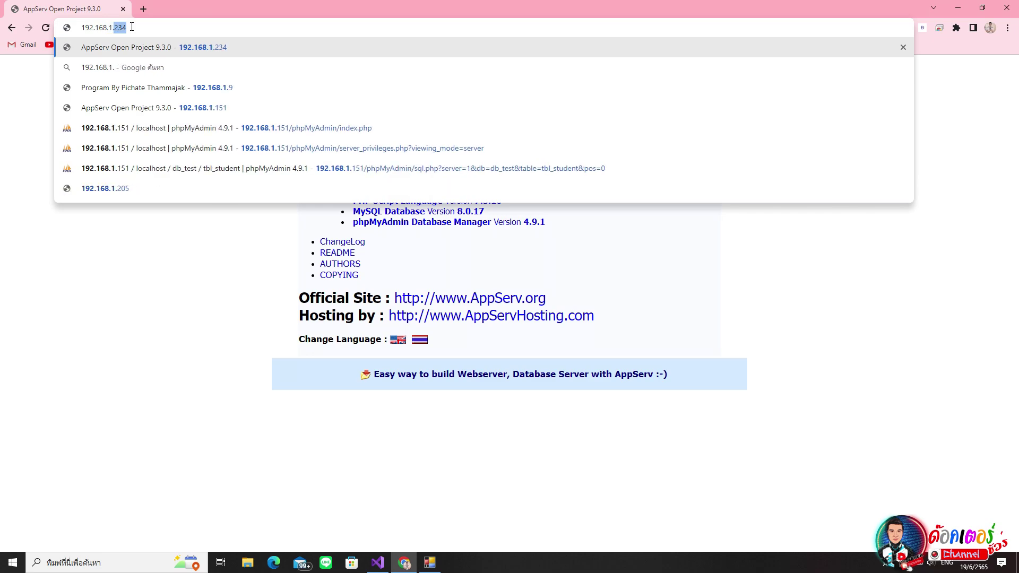
{"action": "type", "text": "234"}
{"action": "key", "text": "Return"}
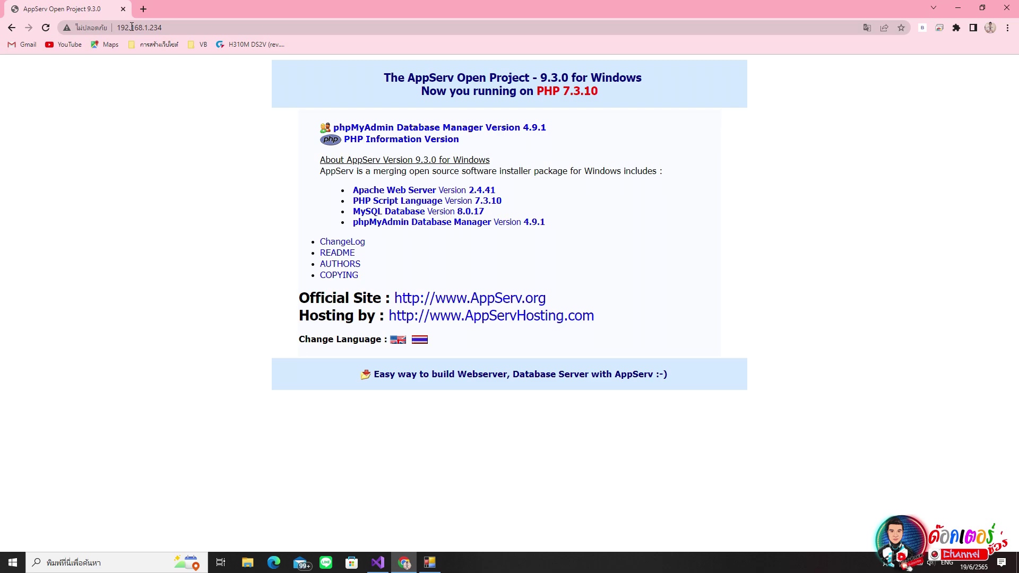
- Log into phpMyAdmin at 192.168.1.234 as root and dismiss Chrome's password prompts
{"action": "left_click", "coordinate": [476, 127]}
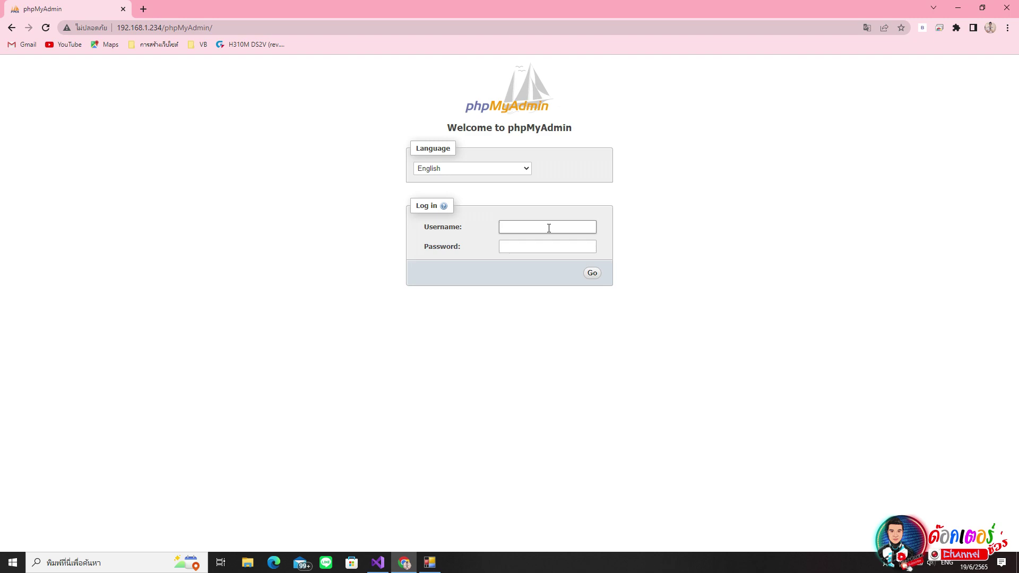
{"action": "type", "text": "root"}
{"action": "type", "text": "********"}
{"action": "left_click", "coordinate": [590, 275]}
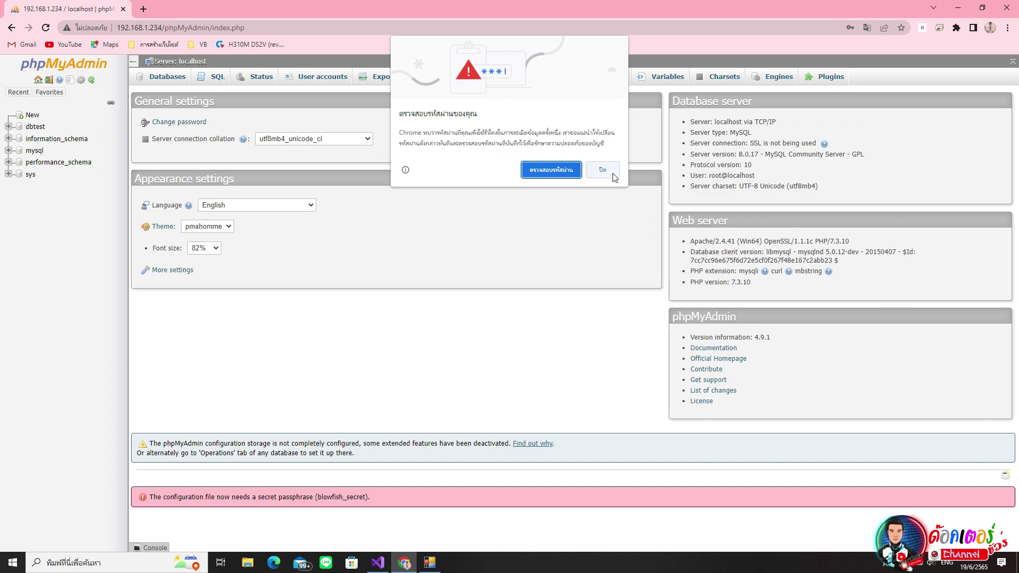
{"action": "left_click", "coordinate": [605, 167]}
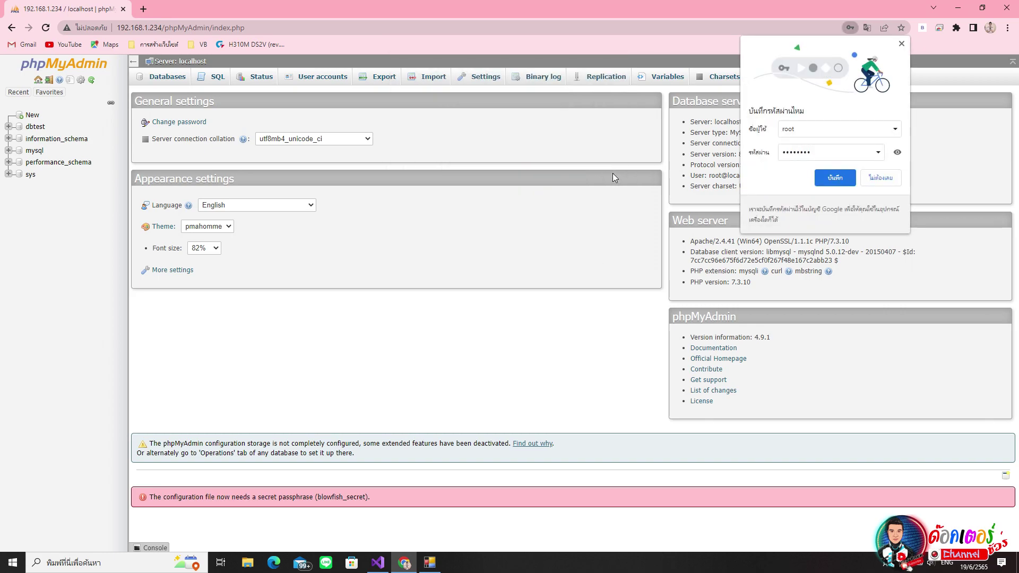
{"action": "left_click", "coordinate": [877, 178]}
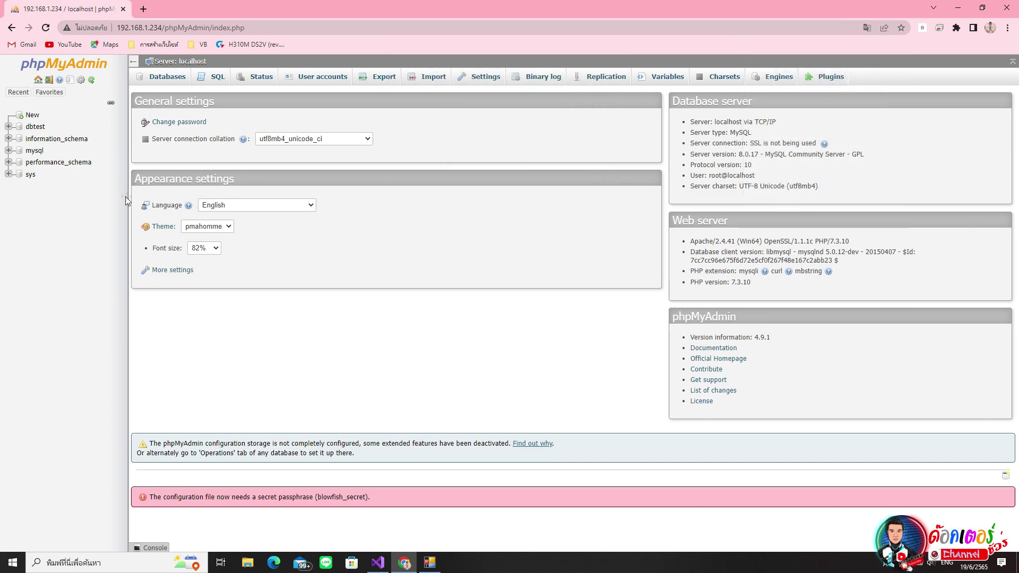
- Browse tbl_student in dbtest, return to dbtest's structure, and bring up the MySql Connection window
{"action": "left_click", "coordinate": [37, 130]}
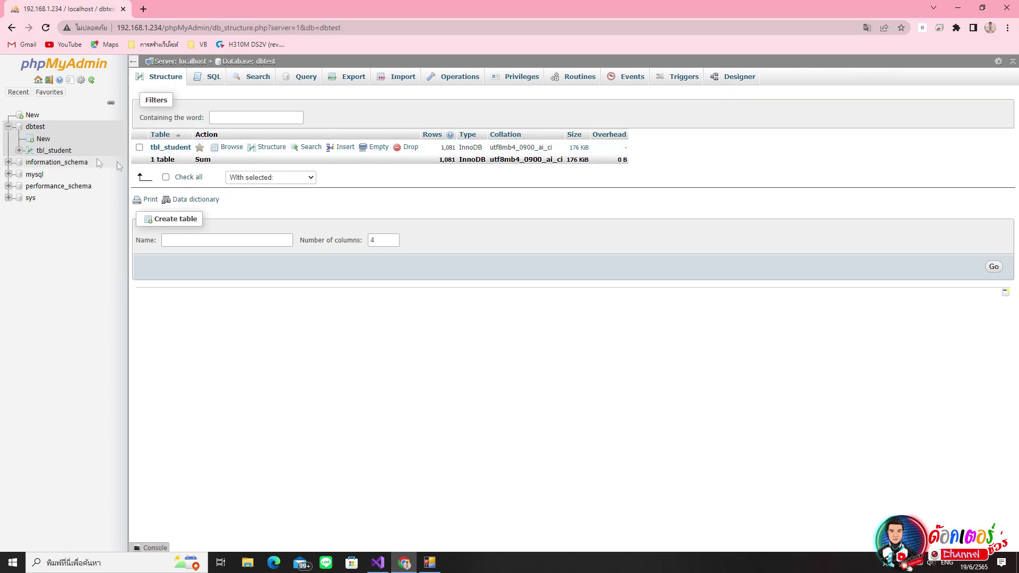
{"action": "left_click", "coordinate": [65, 152]}
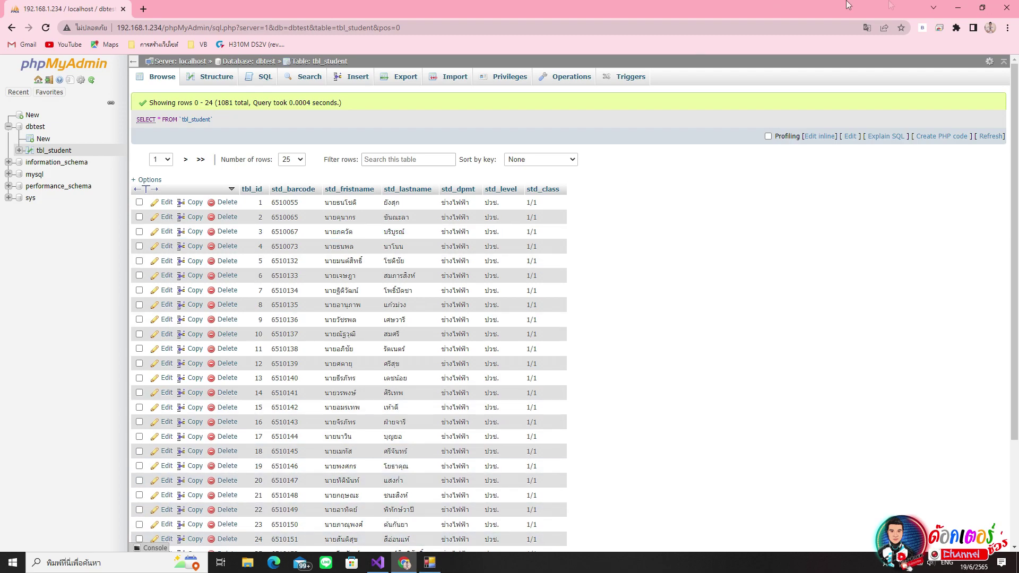
{"action": "left_click", "coordinate": [35, 126]}
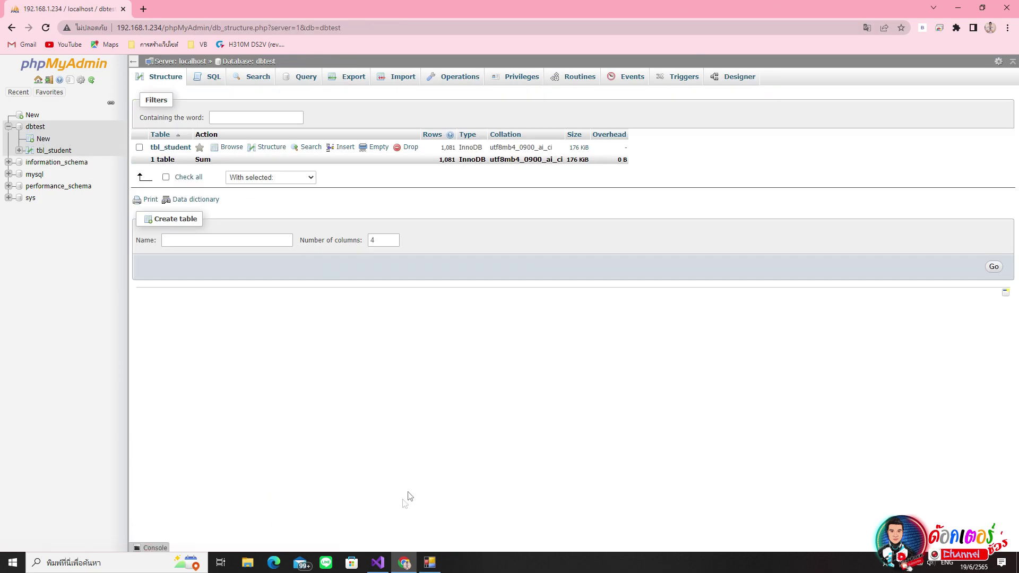
{"action": "left_click", "coordinate": [429, 564]}
{"action": "left_click_drag", "start_coordinate": [364, 16], "coordinate": [554, 115]}
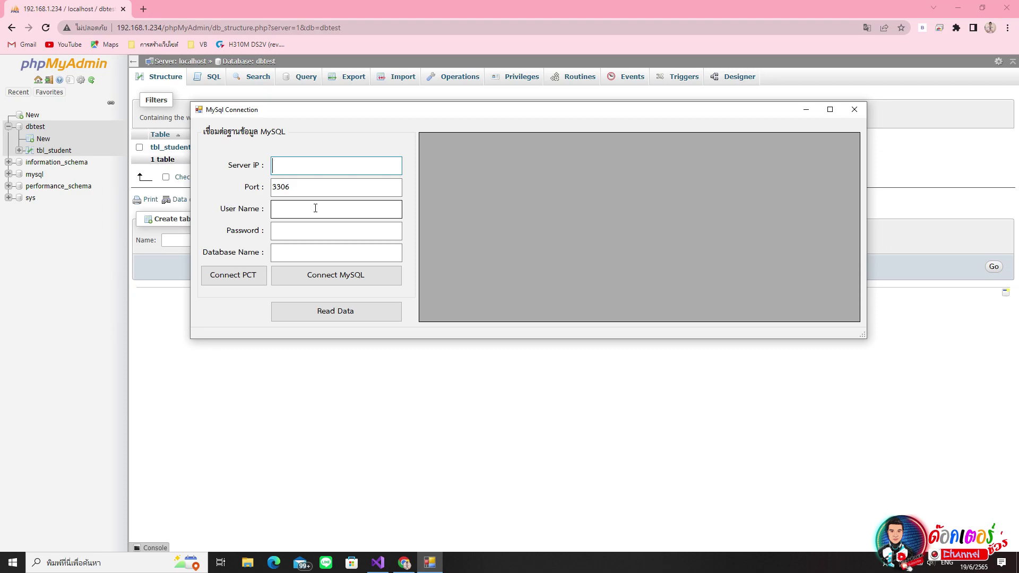
- Enter server IP 192.168.1.234, user name root, the account password and database dbtest
{"action": "left_click", "coordinate": [319, 230]}
{"action": "left_click", "coordinate": [326, 260]}
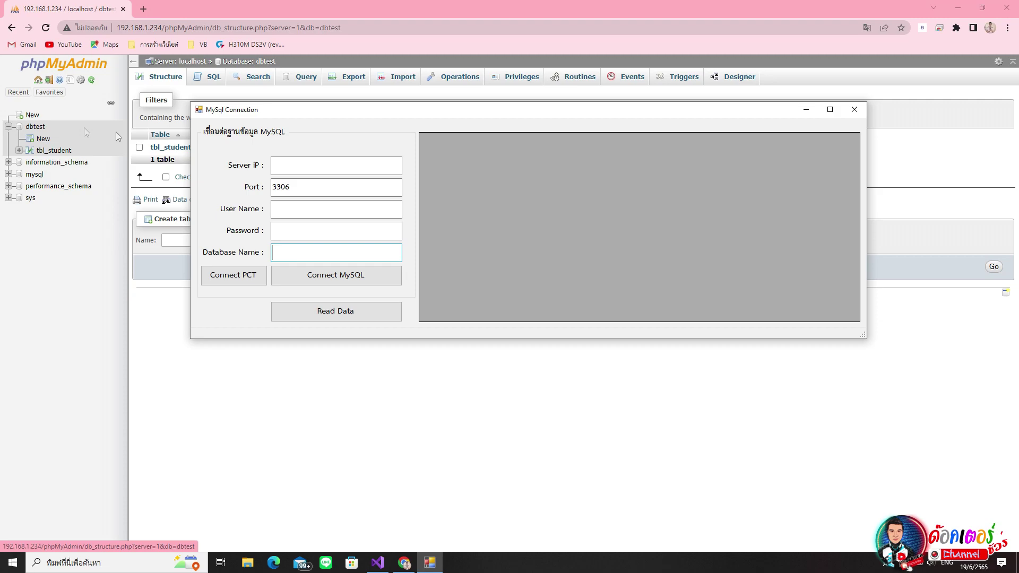
{"action": "left_click", "coordinate": [296, 161]}
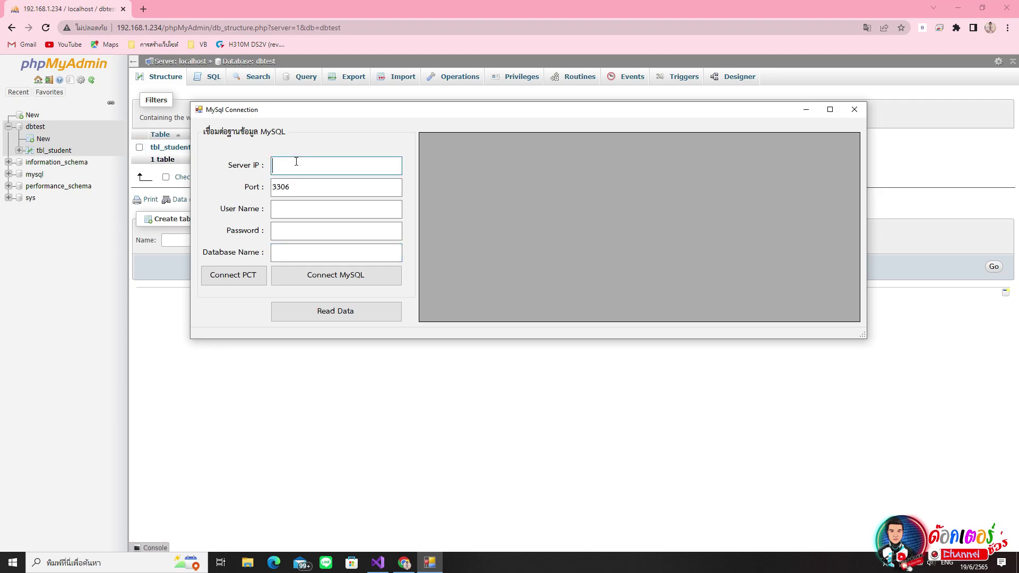
{"action": "type", "text": "192.168.1.234"}
{"action": "left_click", "coordinate": [353, 209]}
{"action": "type", "text": "root"}
{"action": "left_click", "coordinate": [378, 236]}
{"action": "type", "text": "12345678"}
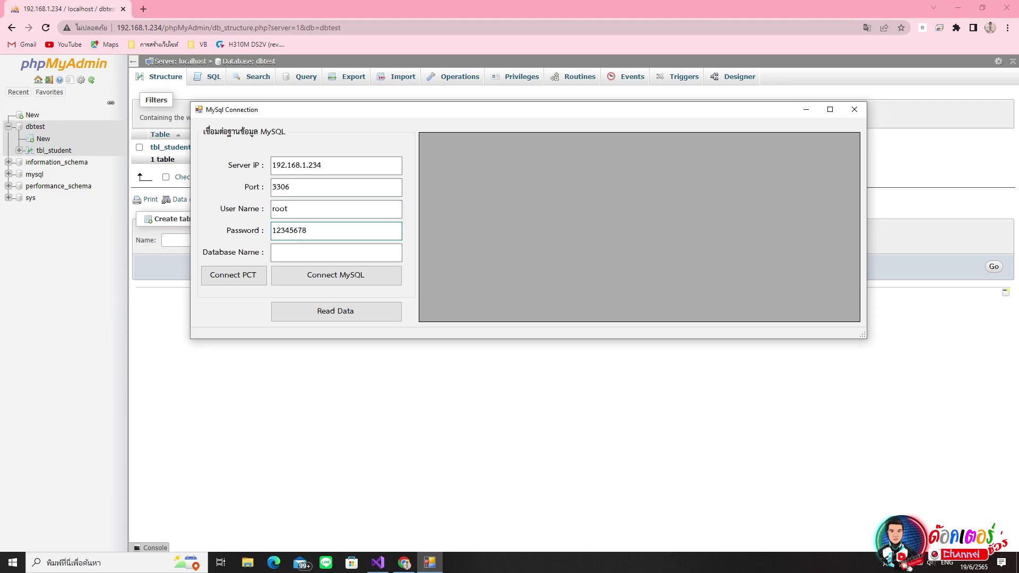
{"action": "left_click", "coordinate": [314, 254]}
{"action": "type", "text": "db"}
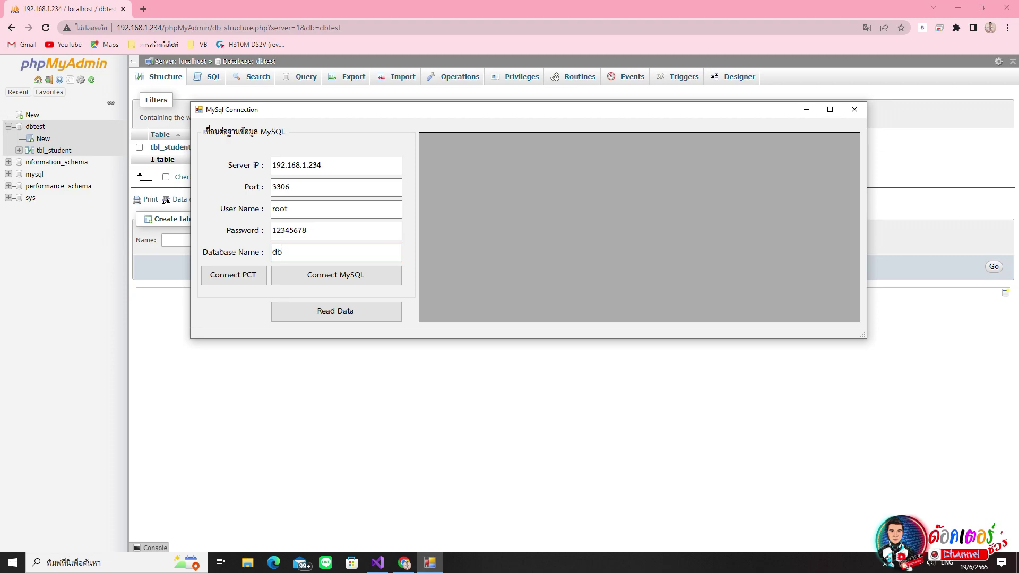
{"action": "type", "text": "test"}
- Attempt the root connection, dismiss the unable-to-connect error, and return to phpMyAdmin
{"action": "left_click", "coordinate": [380, 282]}
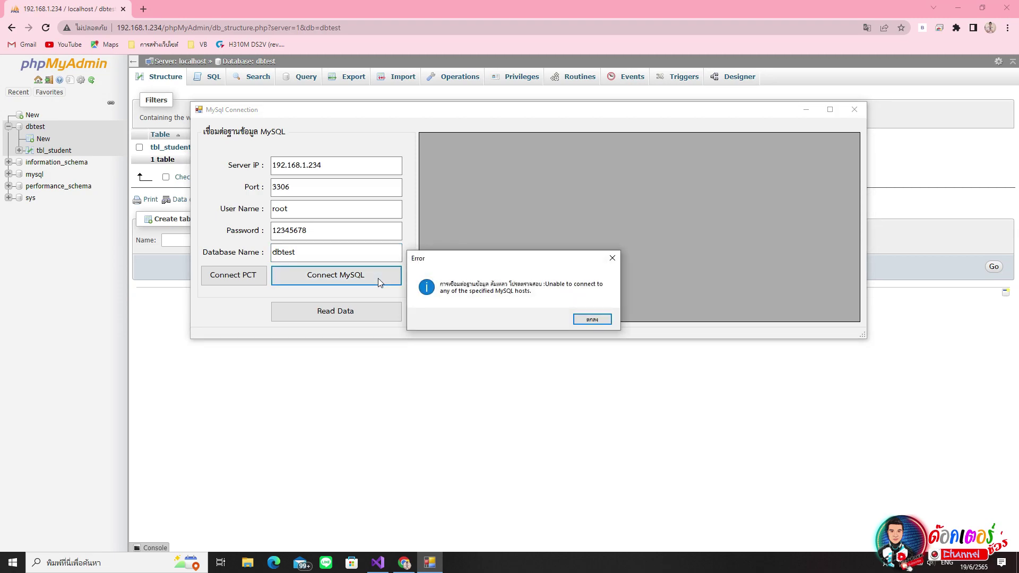
{"action": "left_click_drag", "start_coordinate": [436, 262], "coordinate": [449, 238]}
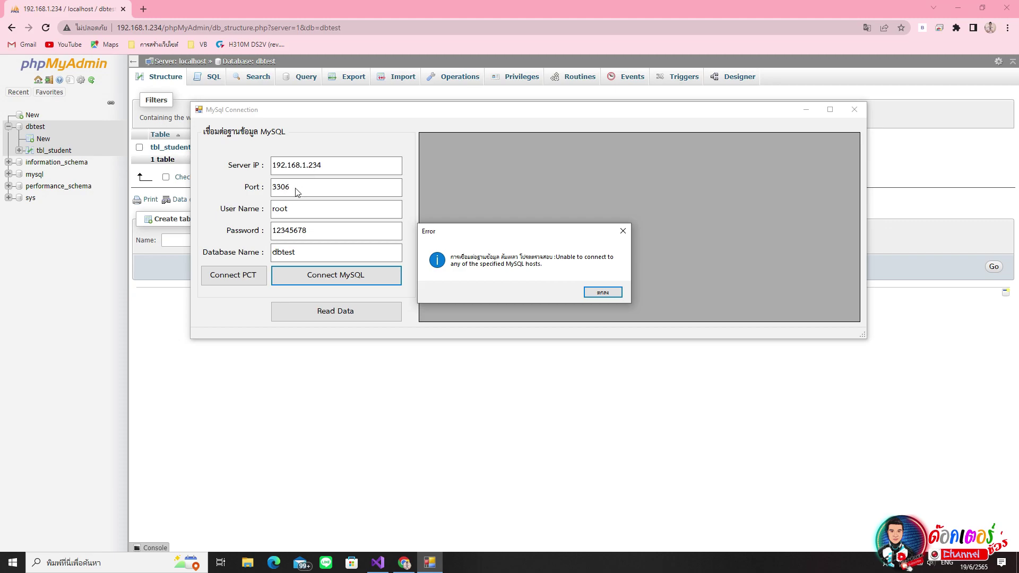
{"action": "left_click", "coordinate": [229, 14]}
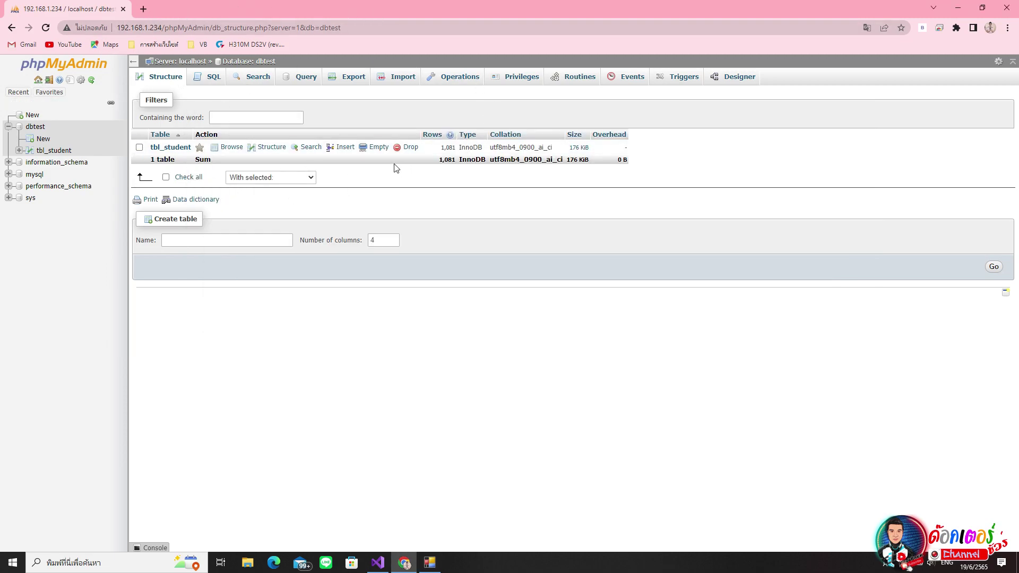
{"action": "left_click", "coordinate": [430, 563]}
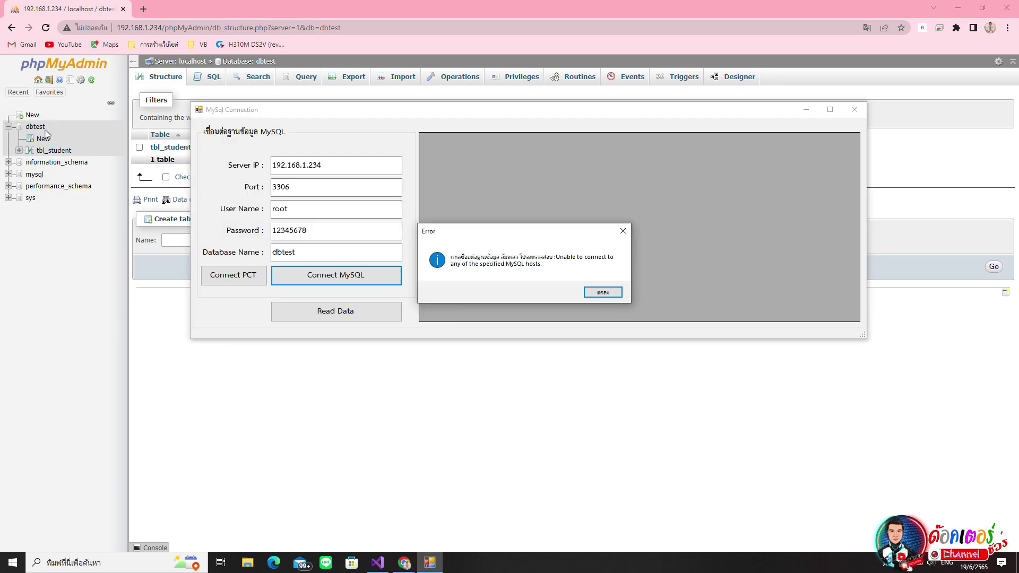
{"action": "left_click", "coordinate": [611, 293]}
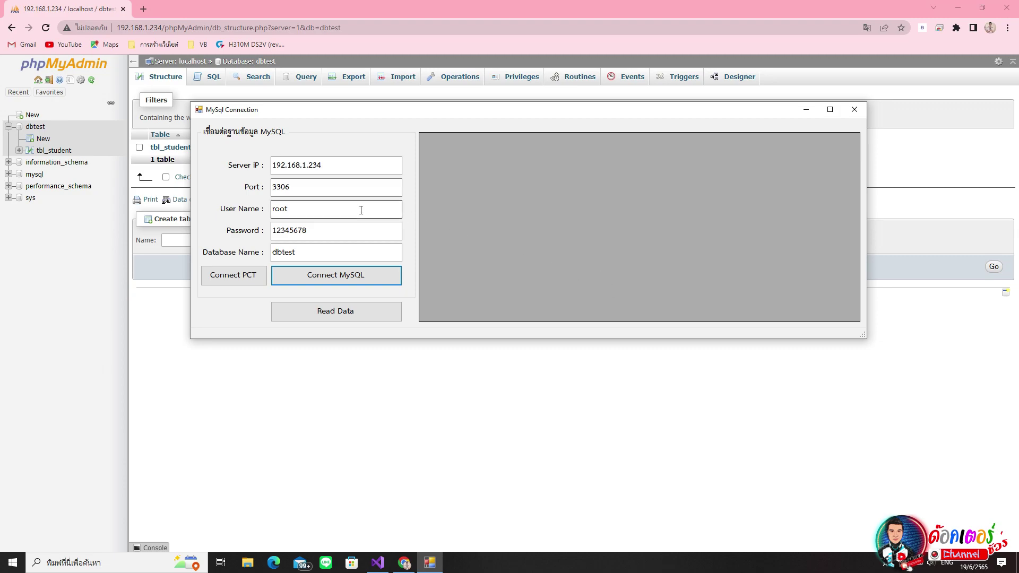
{"action": "left_click_drag", "start_coordinate": [432, 112], "coordinate": [439, 186]}
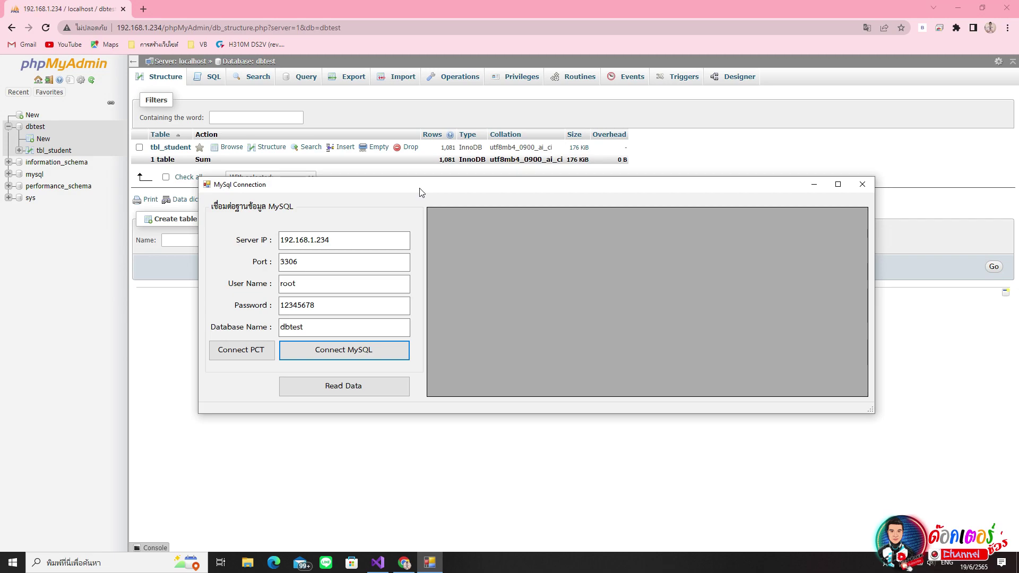
{"action": "left_click", "coordinate": [347, 8]}
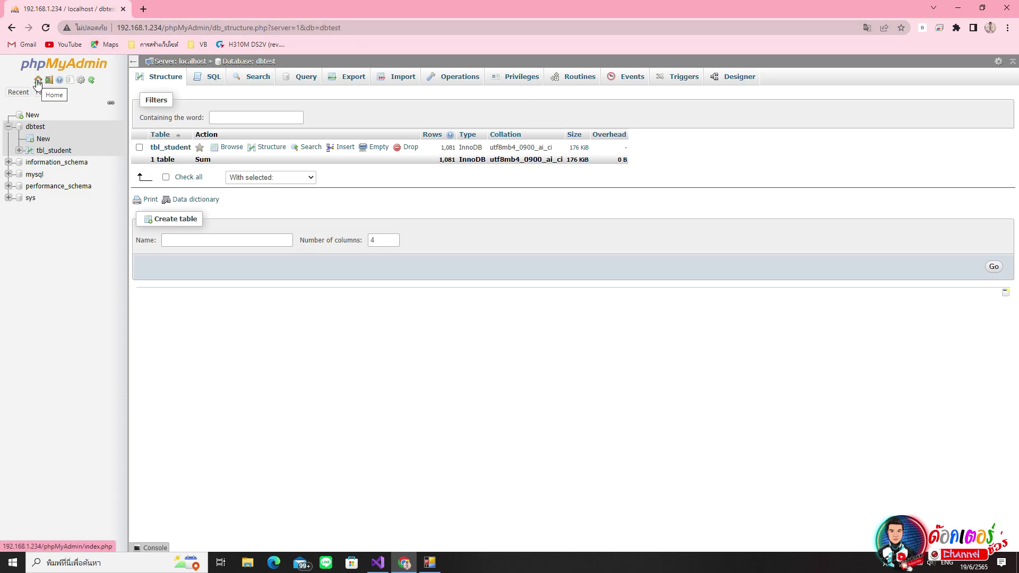
- Open the User accounts overview from the server home page, then minimize the connection app
{"action": "left_click", "coordinate": [38, 81]}
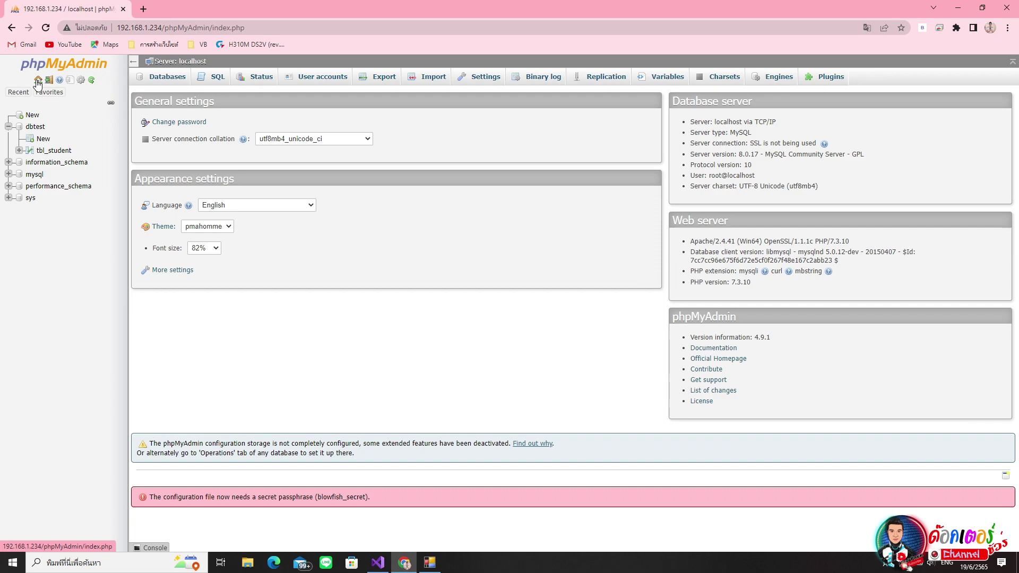
{"action": "left_click", "coordinate": [328, 83]}
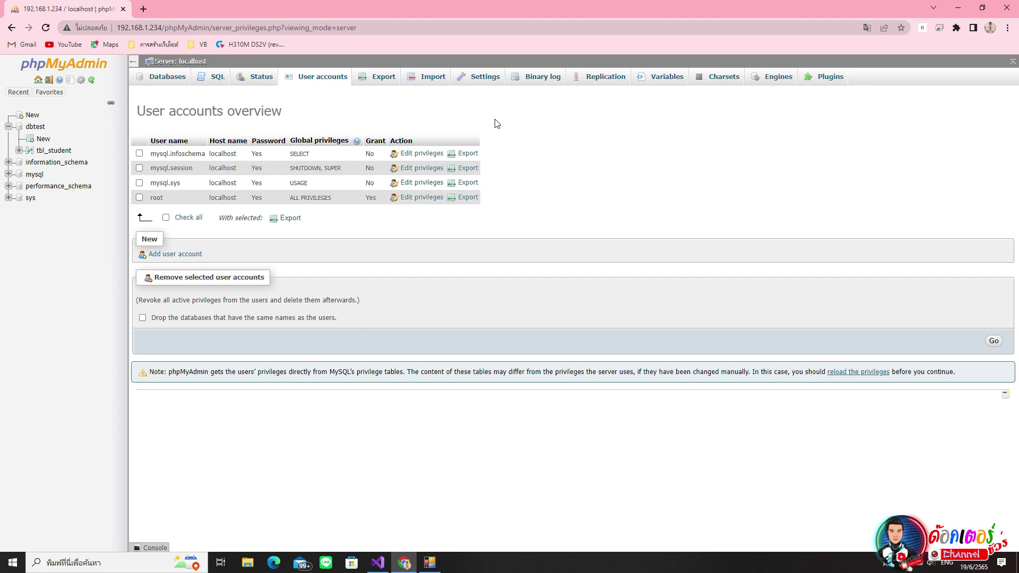
{"action": "left_click", "coordinate": [430, 562]}
{"action": "left_click_drag", "start_coordinate": [552, 187], "coordinate": [588, 146]}
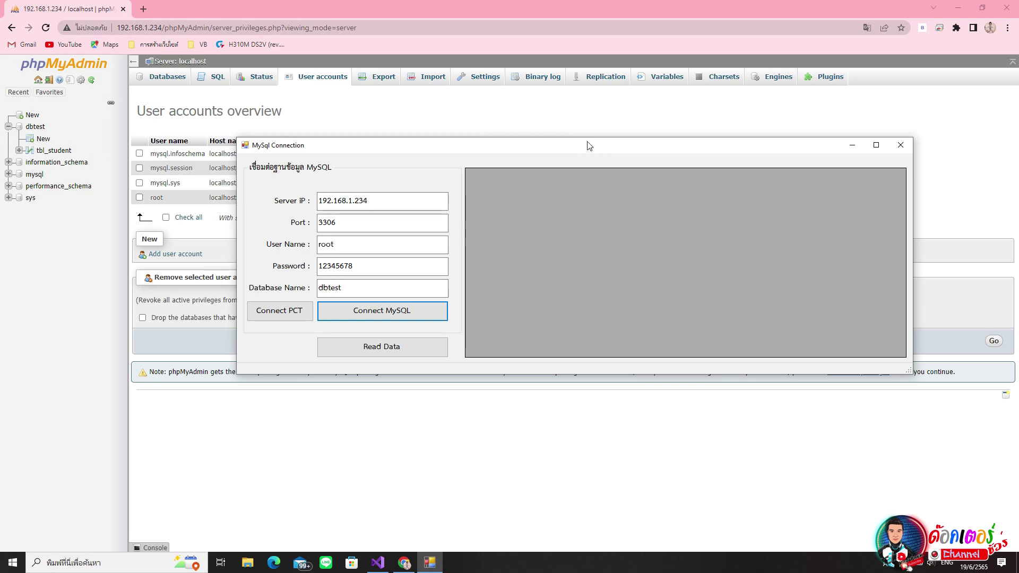
{"action": "left_click_drag", "start_coordinate": [345, 244], "coordinate": [324, 242]}
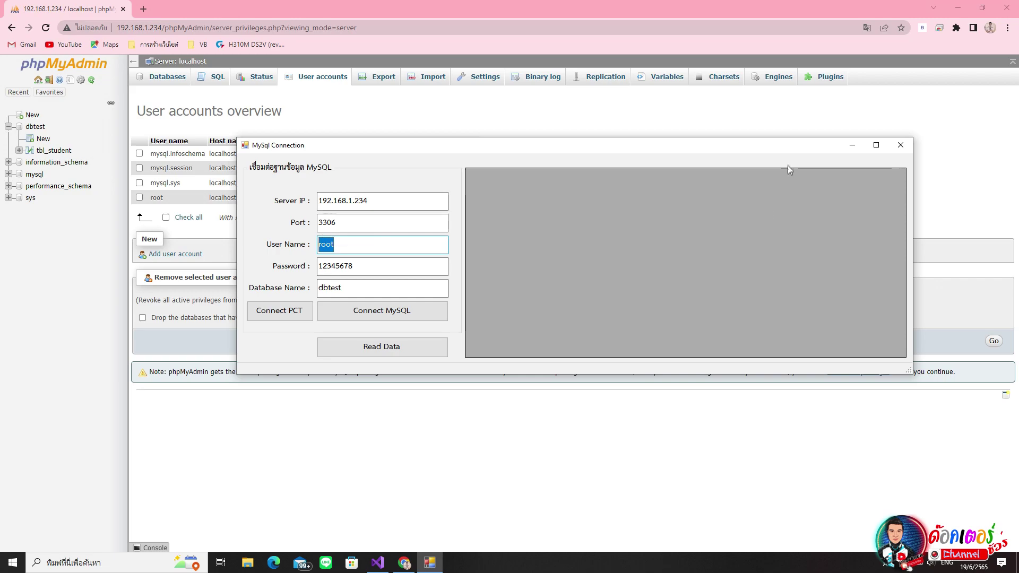
{"action": "left_click", "coordinate": [853, 145]}
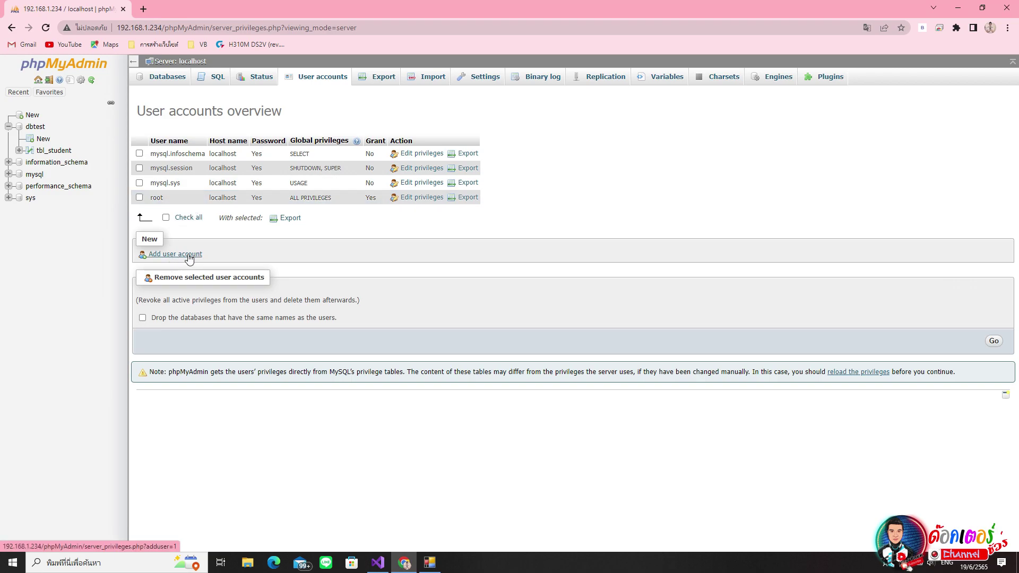
- Start a new user account named krupank for host % and enter its password
{"action": "left_click", "coordinate": [189, 256]}
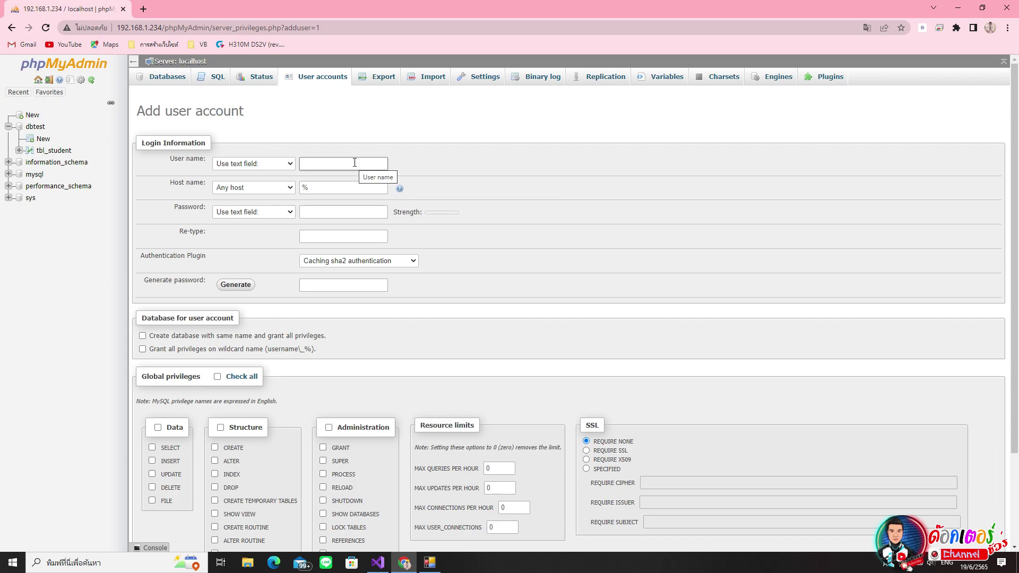
{"action": "type", "text": "krupank"}
{"action": "left_click", "coordinate": [187, 191]}
{"action": "left_click", "coordinate": [329, 190]}
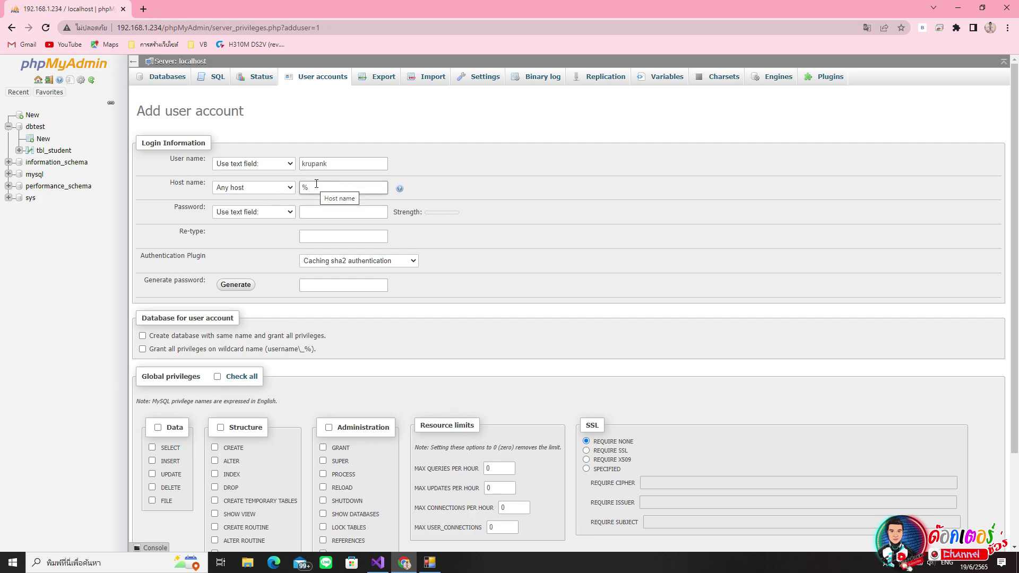
{"action": "key", "text": "Tab"}
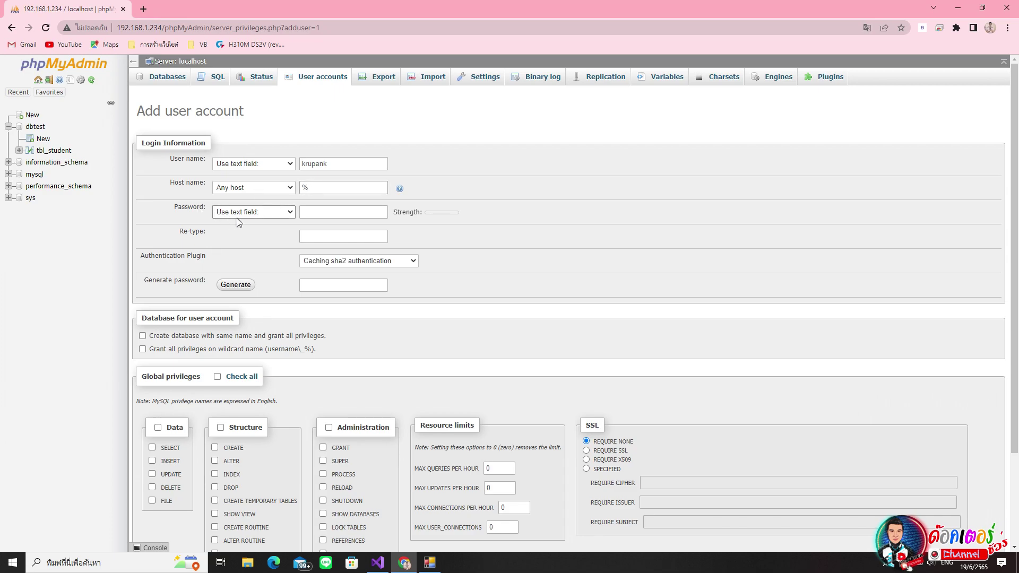
{"action": "left_click", "coordinate": [310, 212]}
{"action": "type", "text": "12345"}
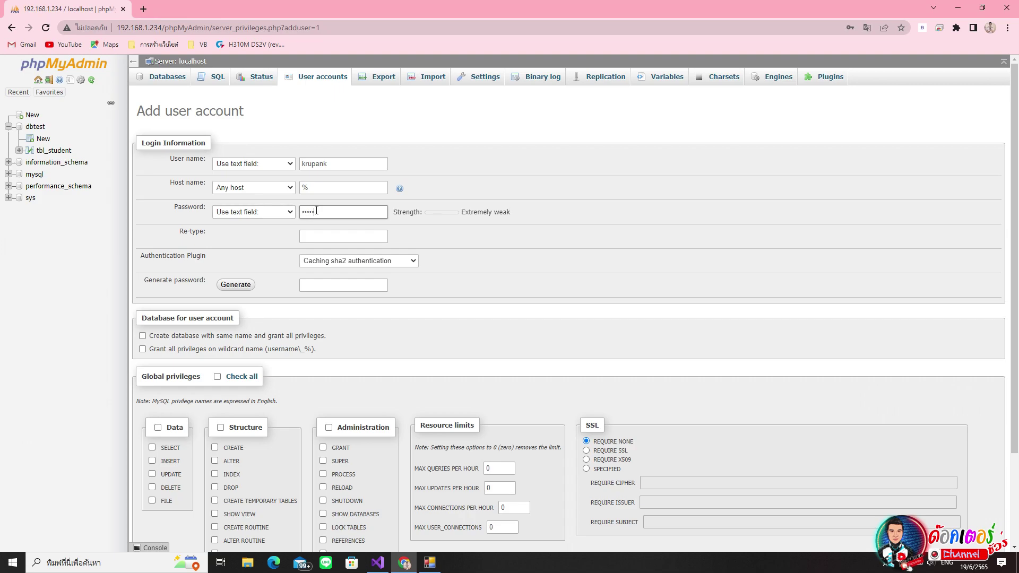
{"action": "left_click", "coordinate": [343, 235]}
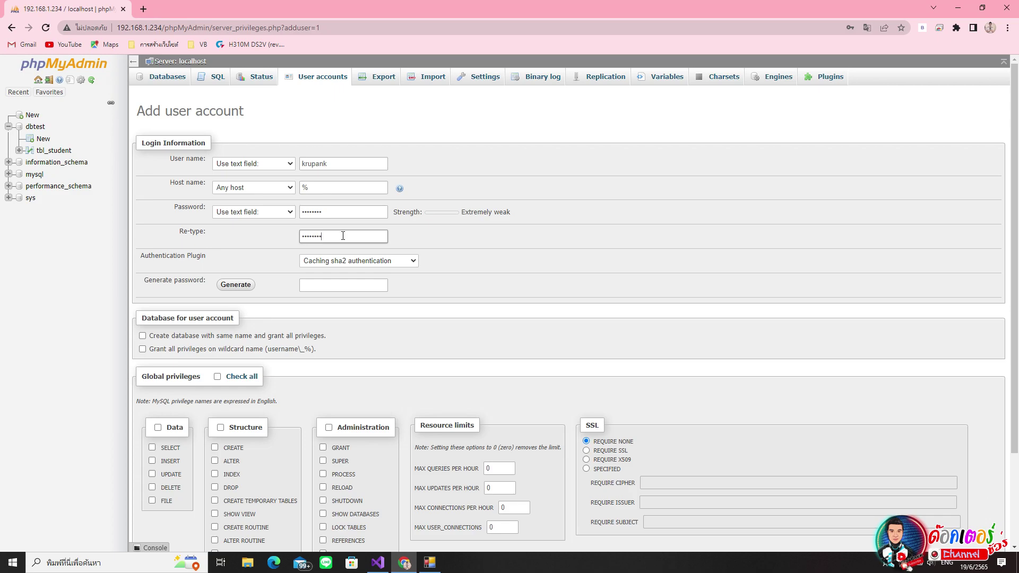
- Choose Native MySQL authentication, check all global privileges, and create the account
{"action": "left_click", "coordinate": [414, 261]}
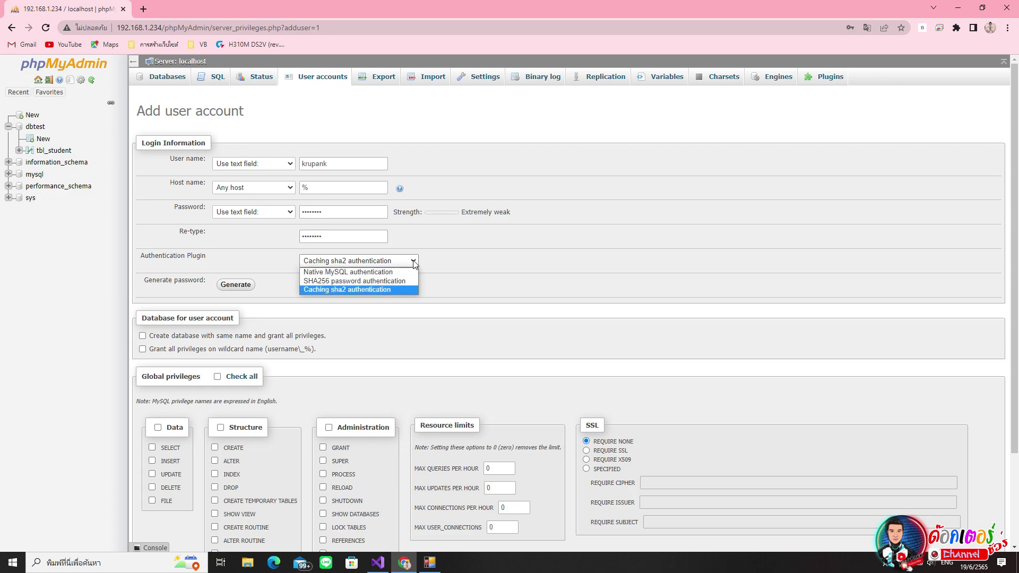
{"action": "left_click", "coordinate": [348, 273]}
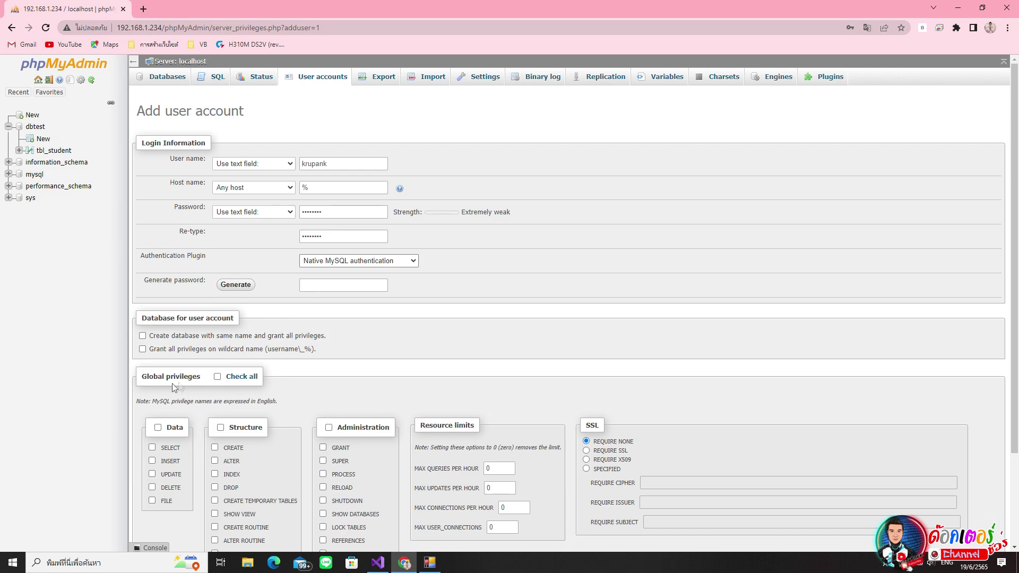
{"action": "scroll", "coordinate": [173, 388], "scroll_direction": "down", "scroll_amount": 2}
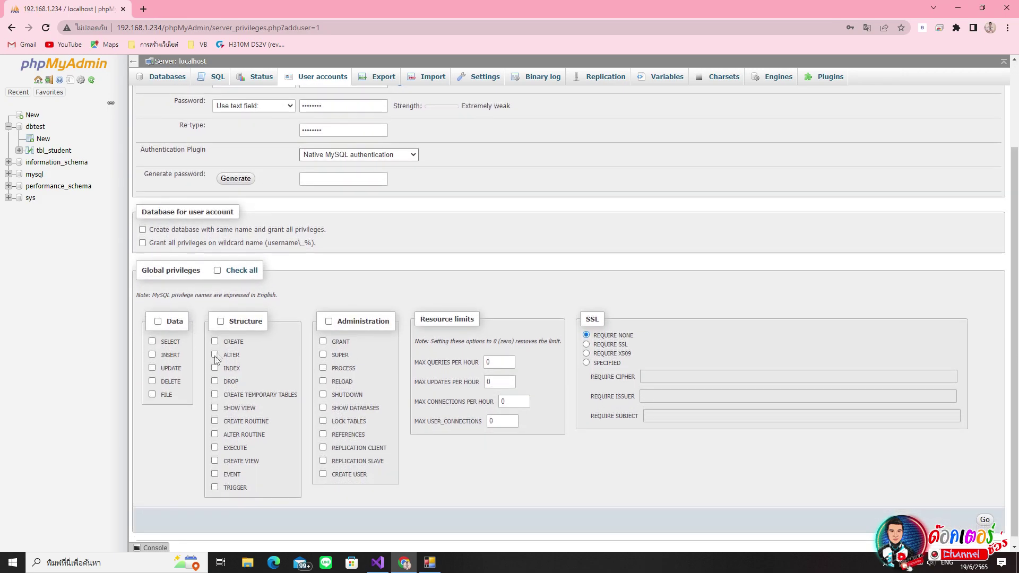
{"action": "left_click", "coordinate": [217, 271]}
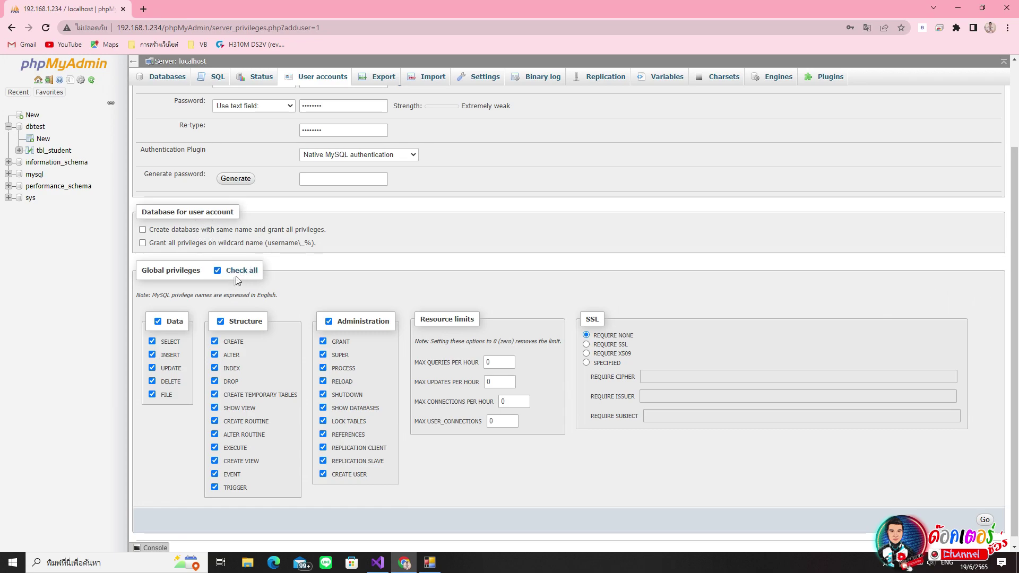
{"action": "scroll", "coordinate": [429, 376], "scroll_direction": "up", "scroll_amount": 1}
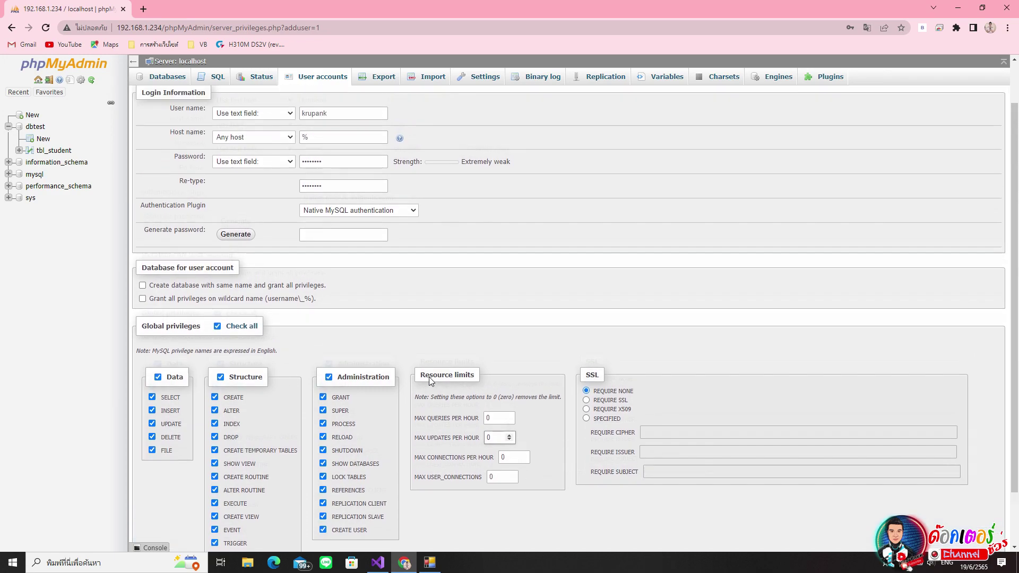
{"action": "scroll", "coordinate": [429, 377], "scroll_direction": "up", "scroll_amount": 1}
{"action": "scroll", "coordinate": [700, 422], "scroll_direction": "down", "scroll_amount": 2}
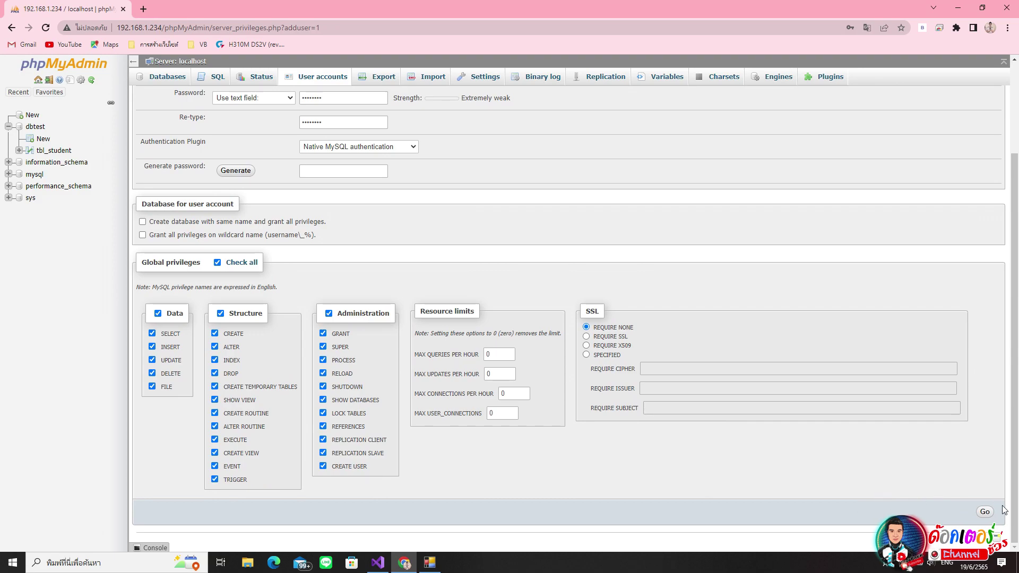
{"action": "left_click", "coordinate": [984, 512]}
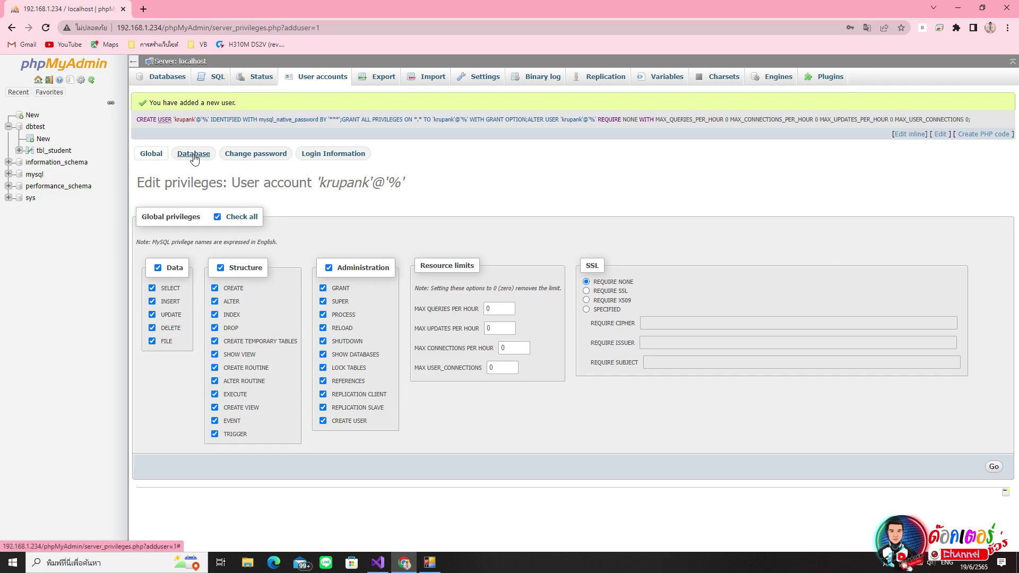
- Under database-specific privileges, select dbtest and grant krupank@% every privilege
{"action": "left_click", "coordinate": [194, 155]}
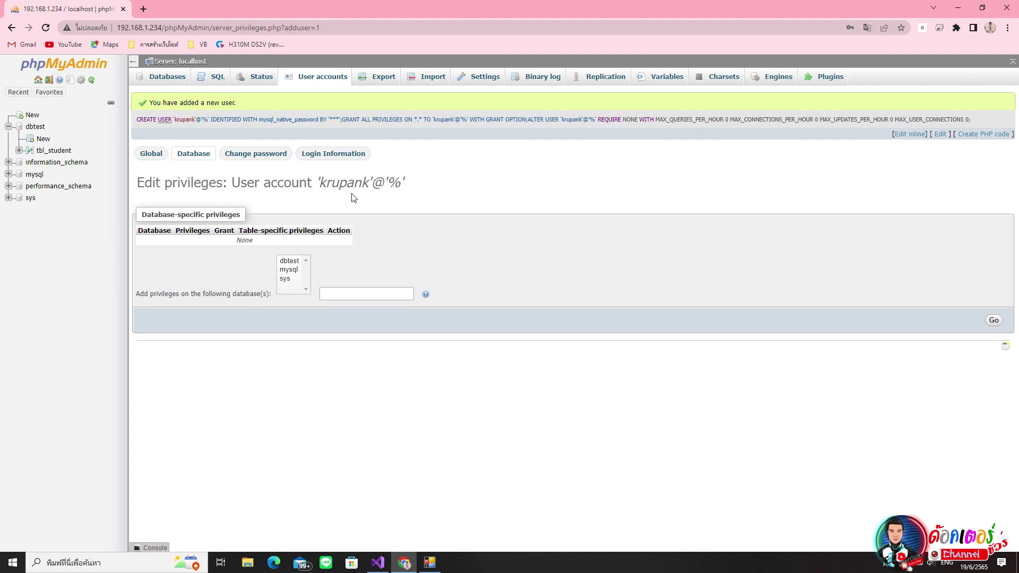
{"action": "left_click", "coordinate": [290, 264]}
{"action": "left_click", "coordinate": [994, 321]}
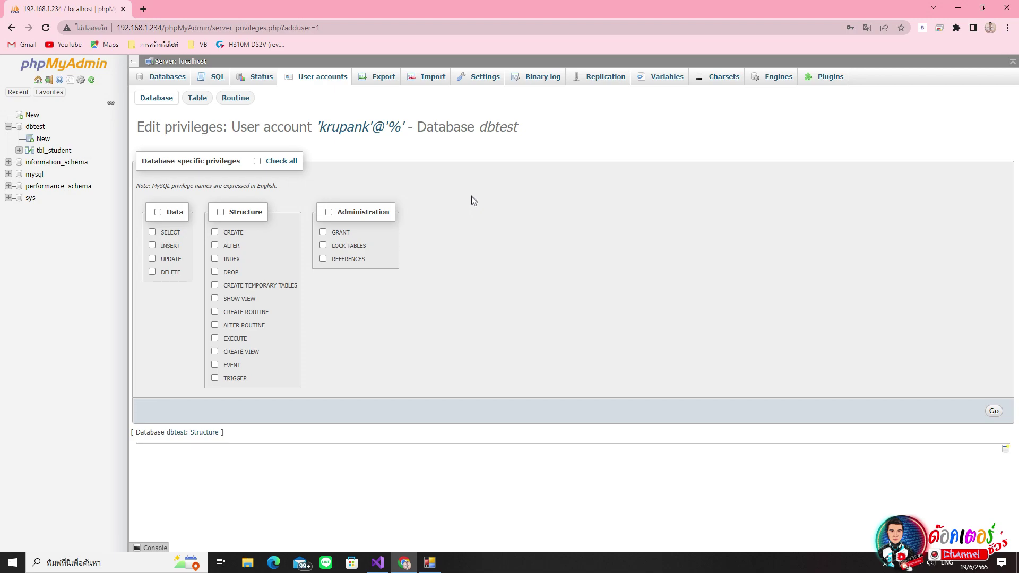
{"action": "left_click", "coordinate": [257, 162]}
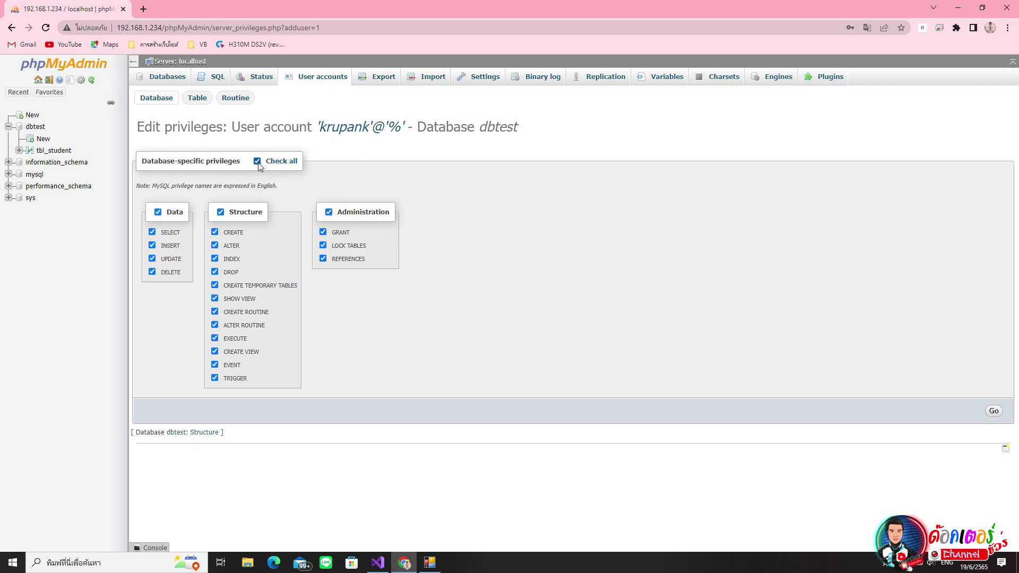
{"action": "left_click", "coordinate": [993, 411]}
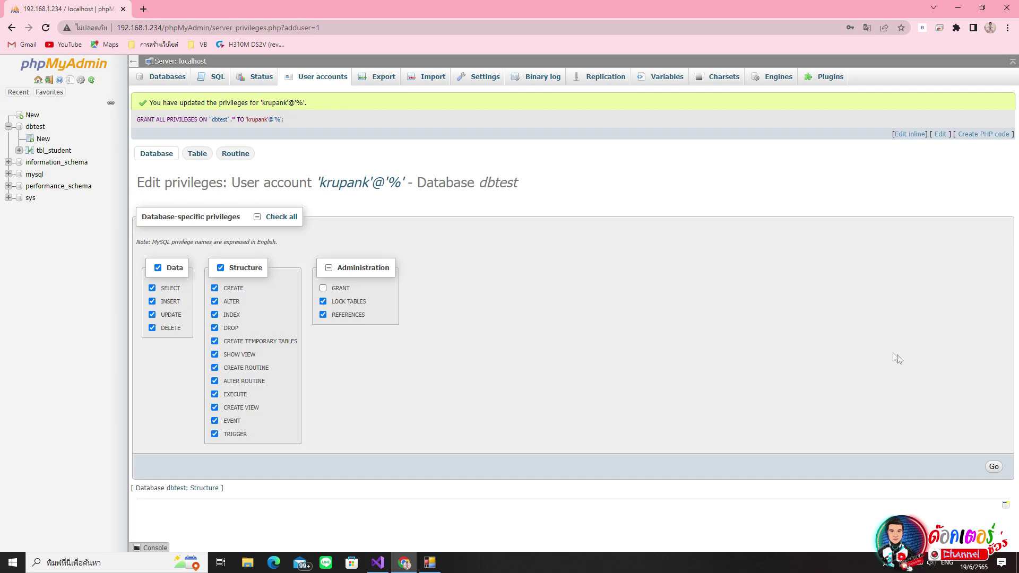
- Restore the MySql Connection app and change the user name from root to krupank
{"action": "left_click", "coordinate": [429, 568]}
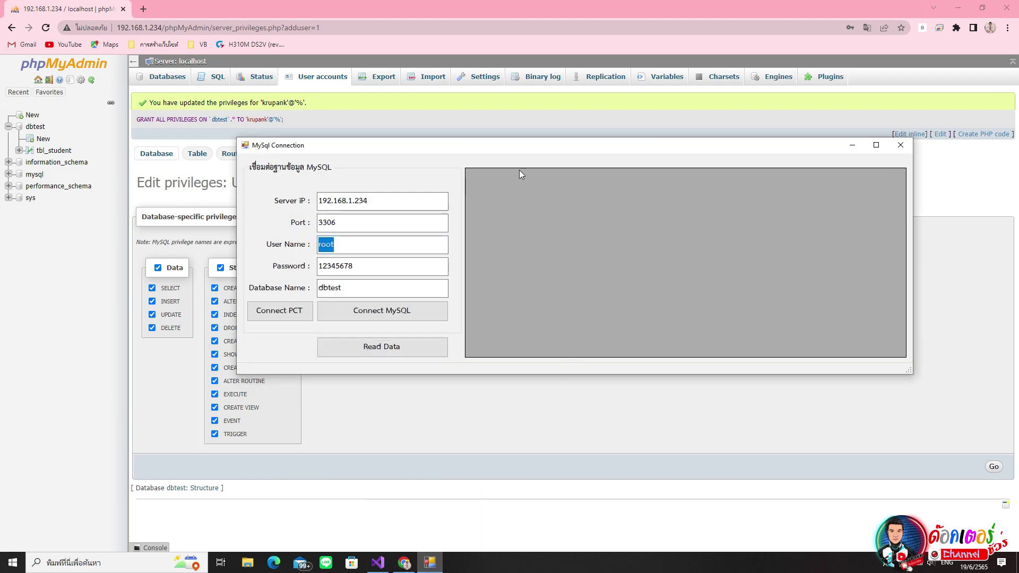
{"action": "left_click_drag", "start_coordinate": [506, 152], "coordinate": [592, 166]}
{"action": "left_click", "coordinate": [465, 218]}
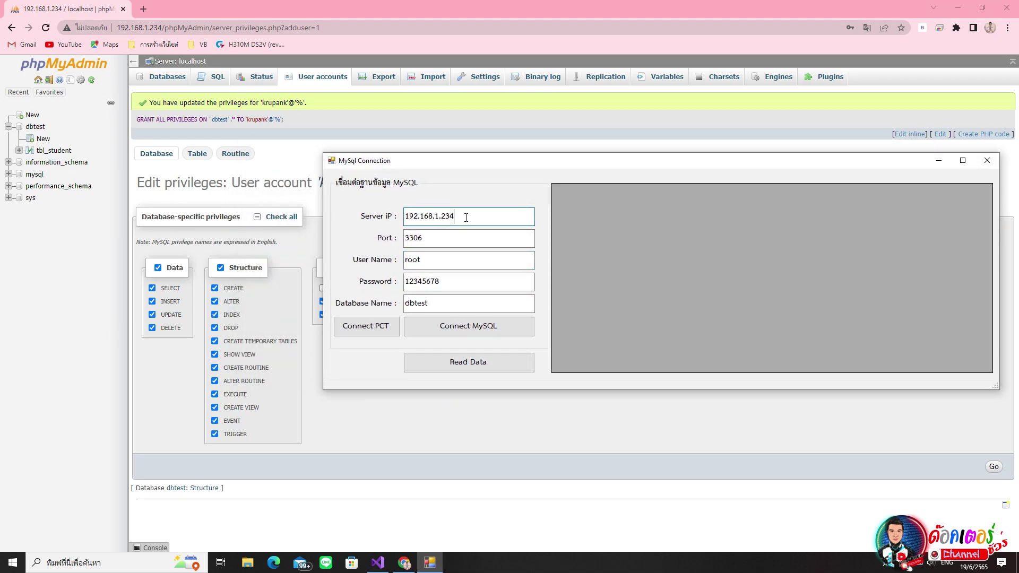
{"action": "left_click", "coordinate": [443, 237]}
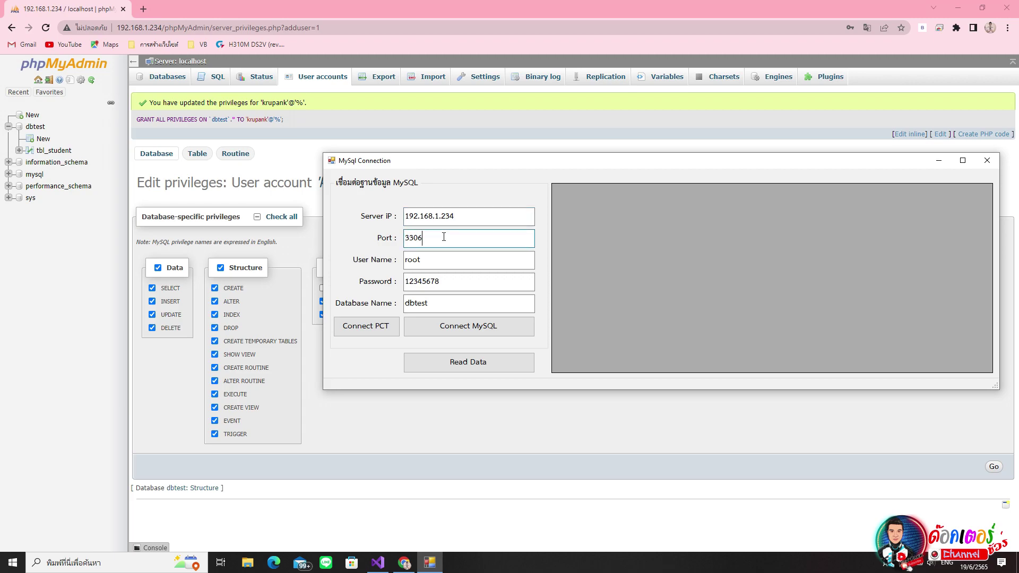
{"action": "left_click", "coordinate": [448, 259]}
{"action": "key", "text": "BackSpace"}
{"action": "key", "text": "BackSpace"}
{"action": "key", "text": "BackSpace"}
{"action": "key", "text": "BackSpace"}
{"action": "type", "text": "k"}
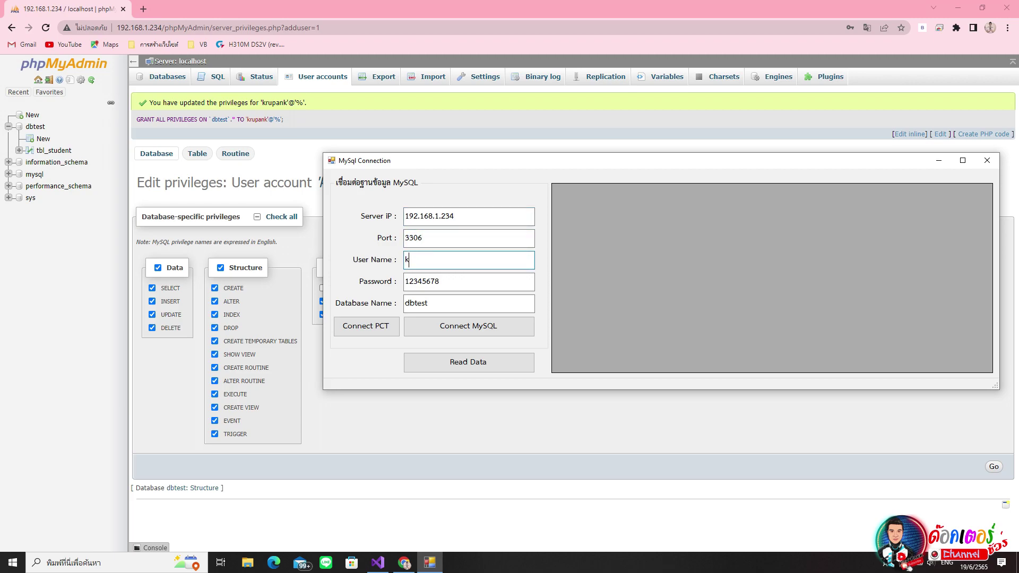
{"action": "type", "text": "rupank"}
{"action": "left_click", "coordinate": [463, 280]}
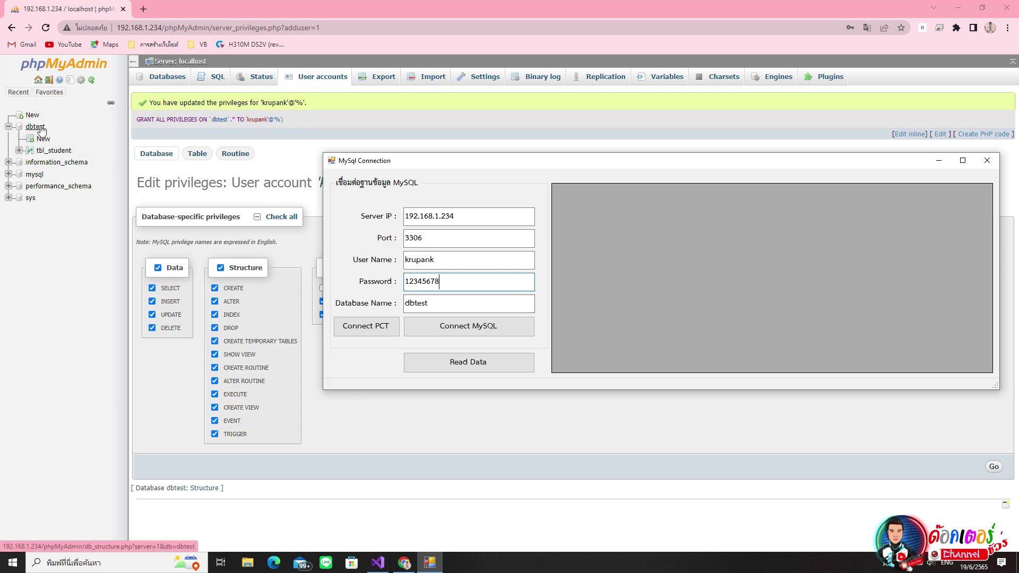
- Retry the connection as krupank and dismiss the unable-to-connect error
{"action": "left_click_drag", "start_coordinate": [556, 165], "coordinate": [468, 152]}
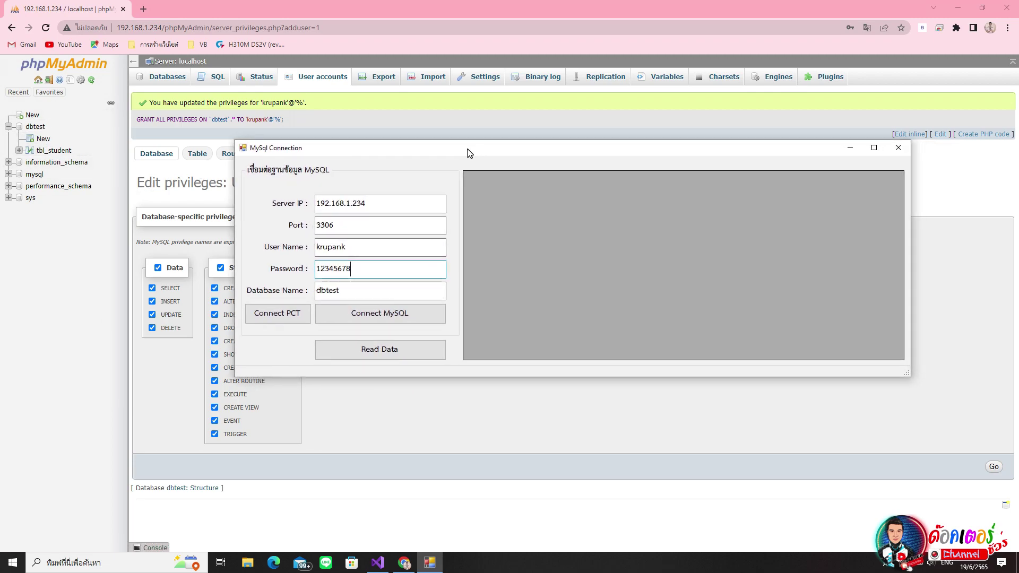
{"action": "left_click", "coordinate": [408, 318]}
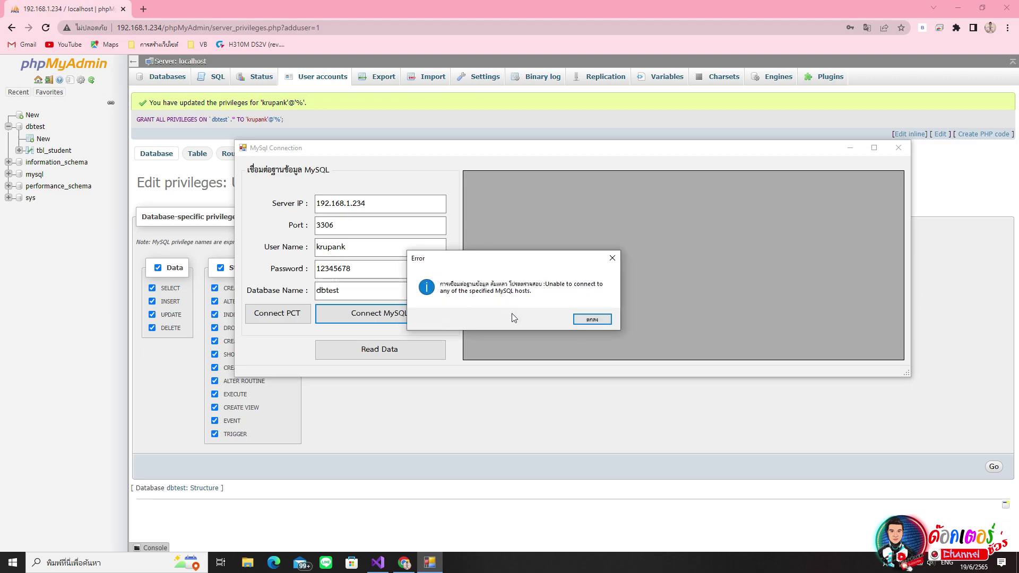
{"action": "left_click", "coordinate": [593, 320]}
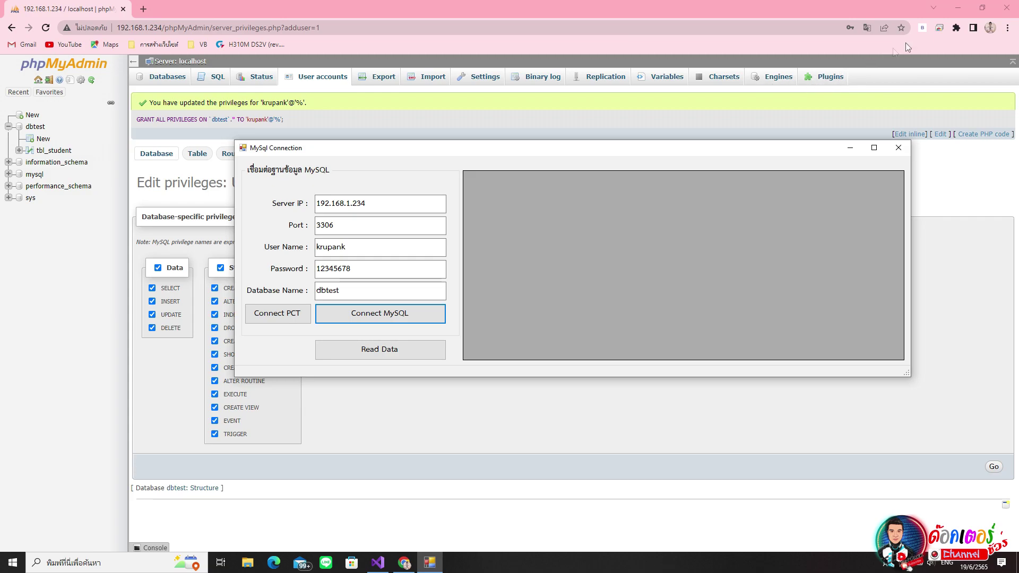
- Start a Chrome Remote Desktop session to KIDJAKAN-SERVER01 and launch Windows Security from its hidden tray icons
{"action": "left_click", "coordinate": [938, 29]}
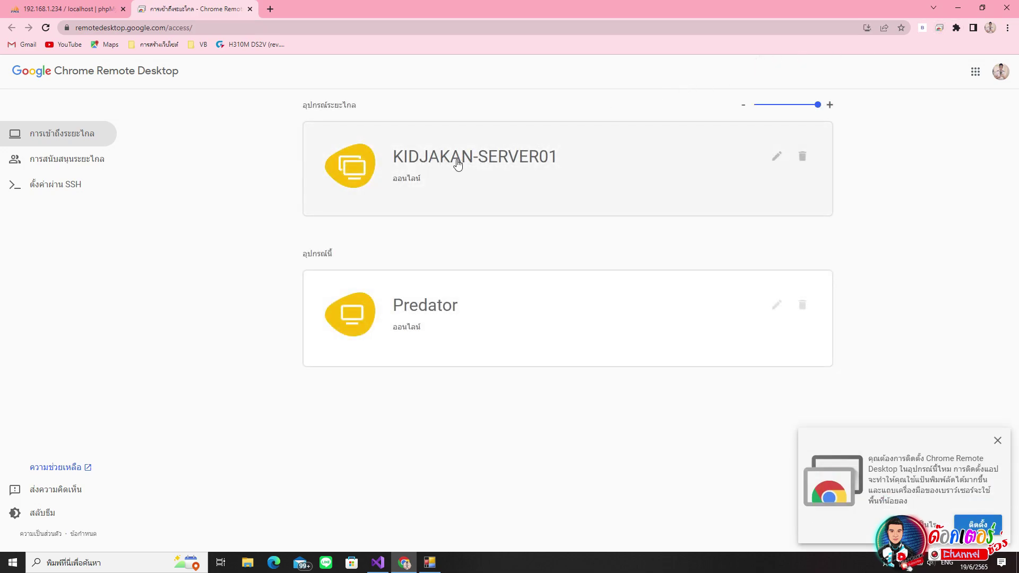
{"action": "left_click", "coordinate": [476, 168]}
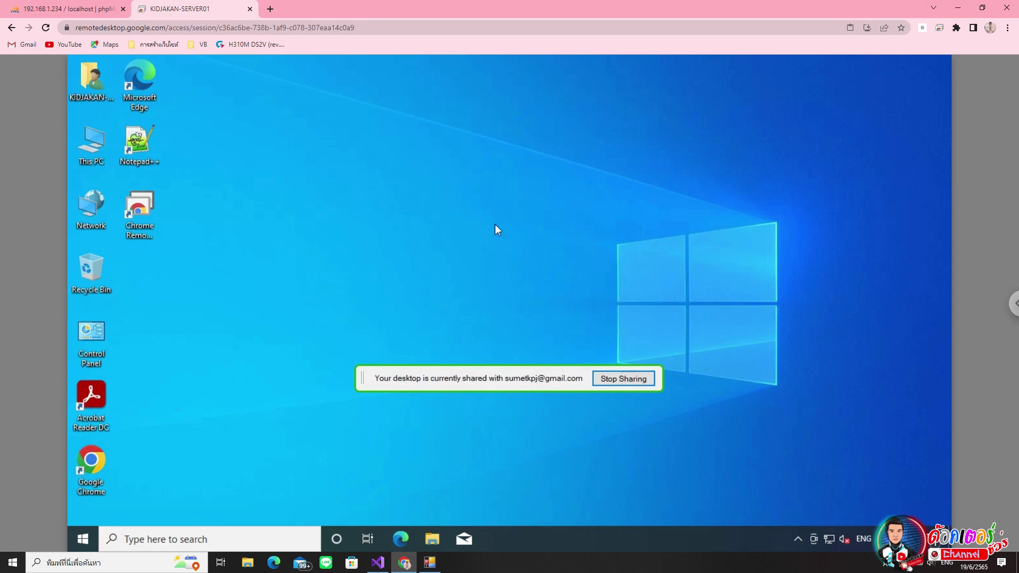
{"action": "left_click", "coordinate": [797, 539]}
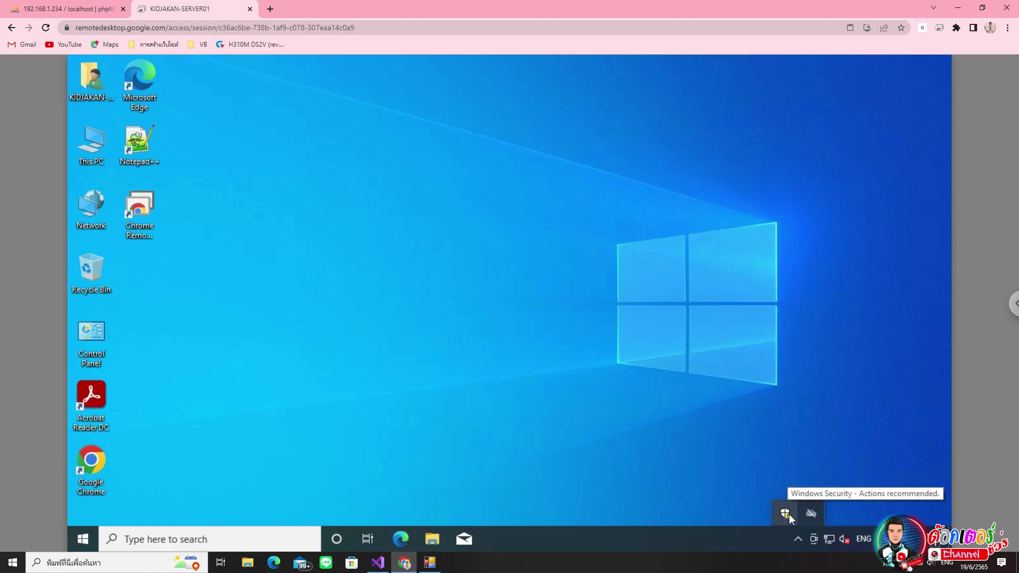
{"action": "left_click", "coordinate": [785, 514]}
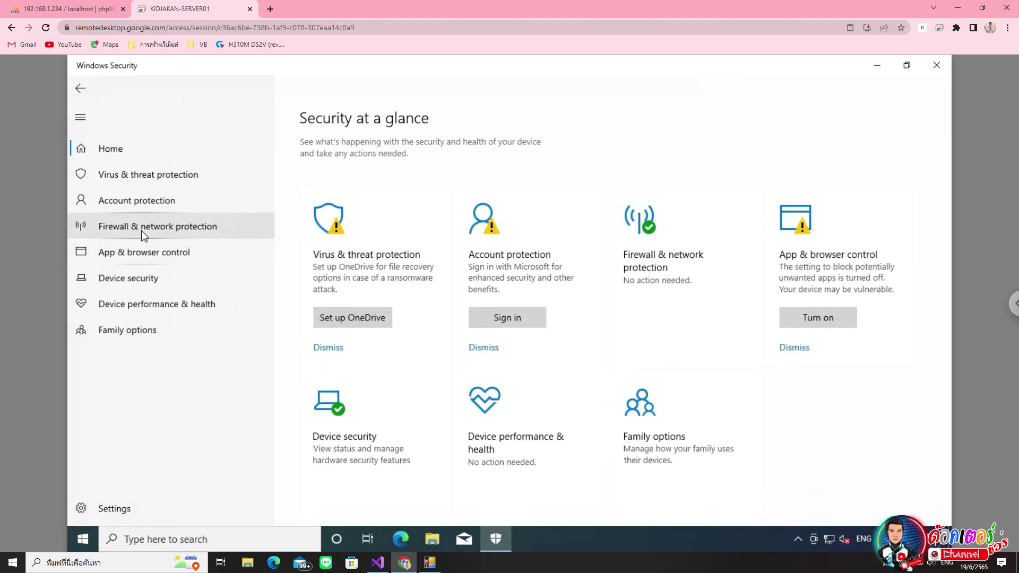
- Switch off the server's private-network Defender Firewall, approve the UAC prompt, and close the remote session
{"action": "left_click", "coordinate": [174, 227]}
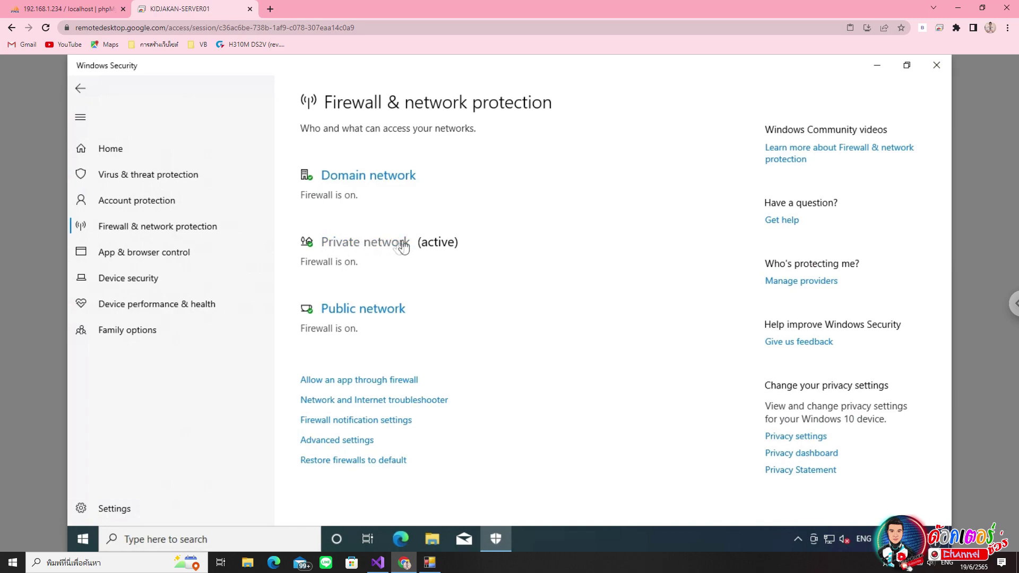
{"action": "left_click", "coordinate": [366, 245]}
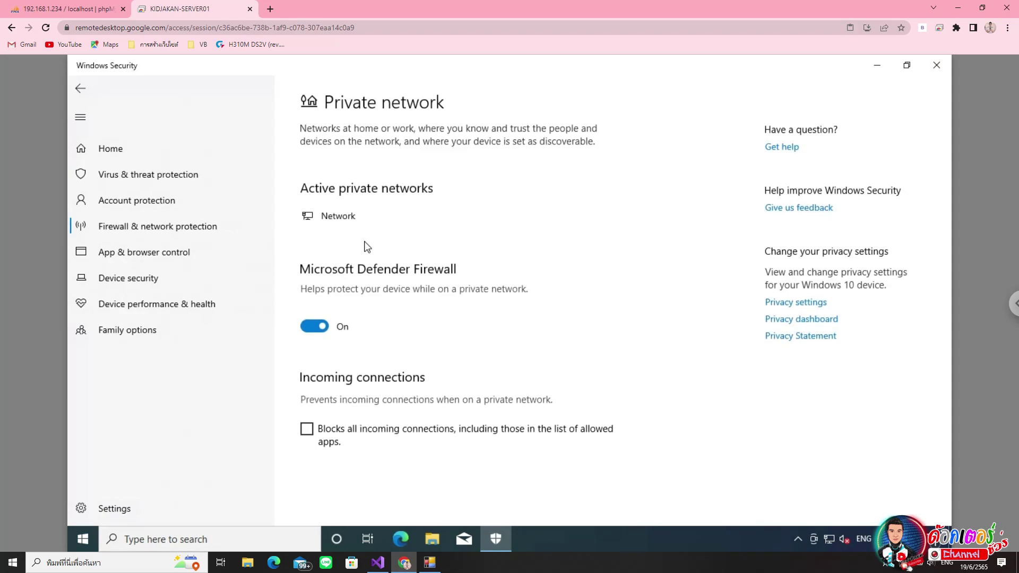
{"action": "left_click", "coordinate": [308, 326]}
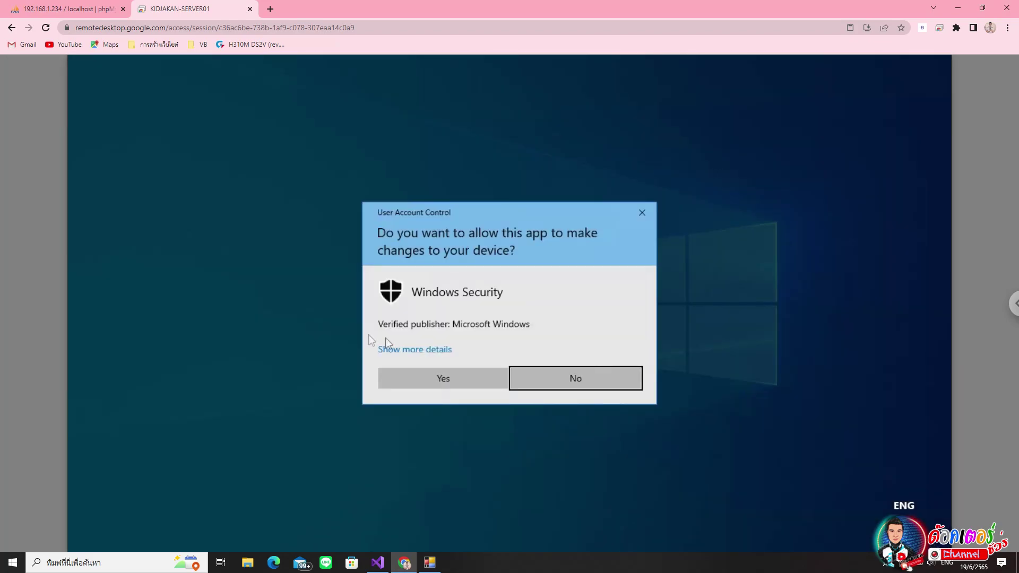
{"action": "left_click", "coordinate": [445, 379]}
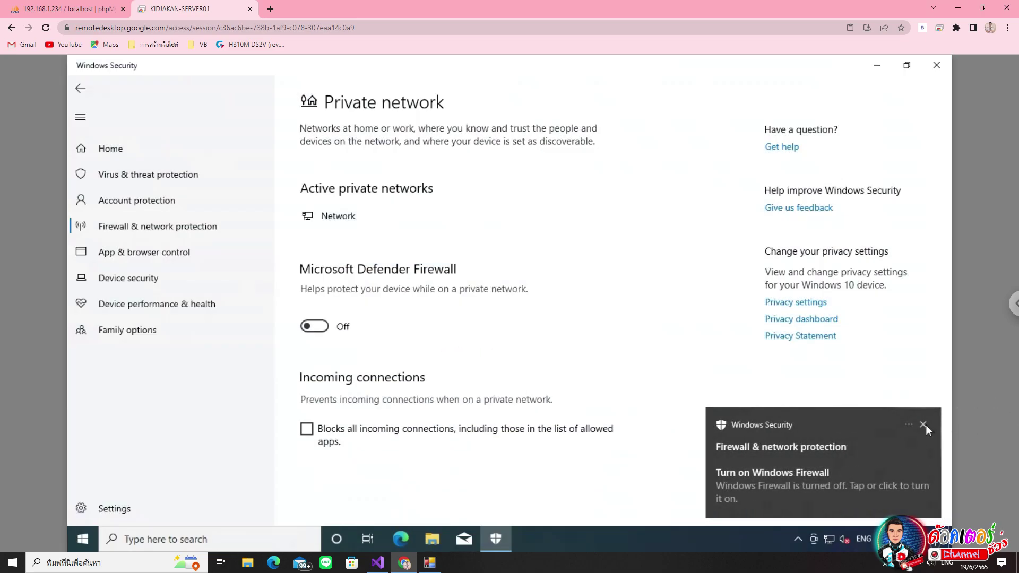
{"action": "left_click", "coordinate": [924, 425]}
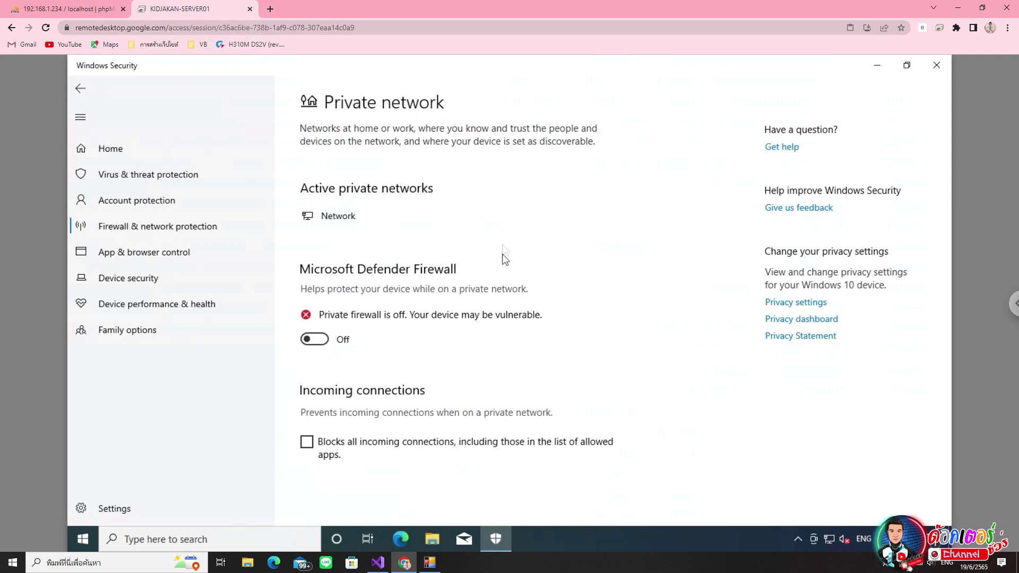
{"action": "left_click", "coordinate": [251, 9]}
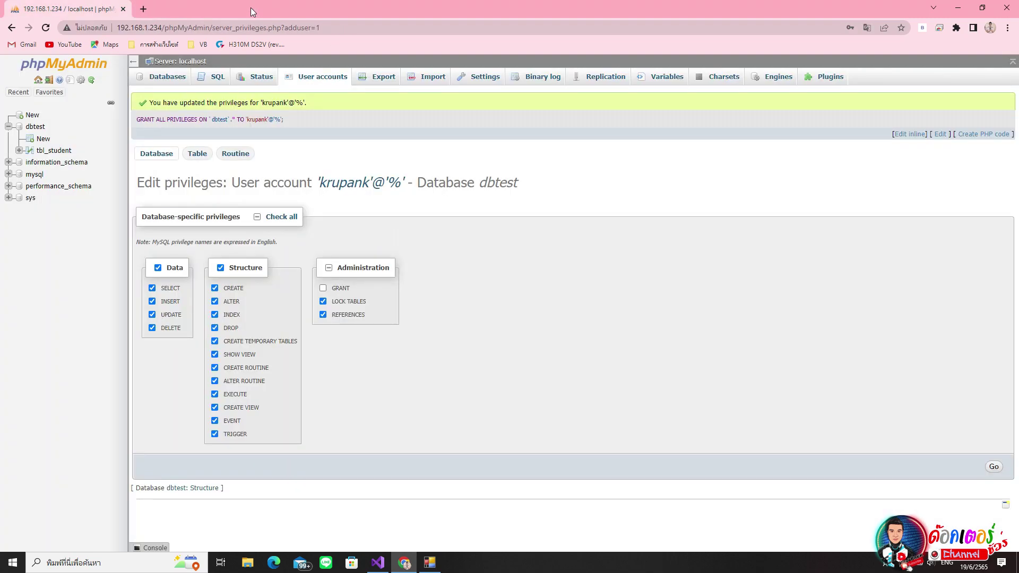
- Bring the MySql Connection app forward and check its user name, password and database fields
{"action": "left_click", "coordinate": [430, 567]}
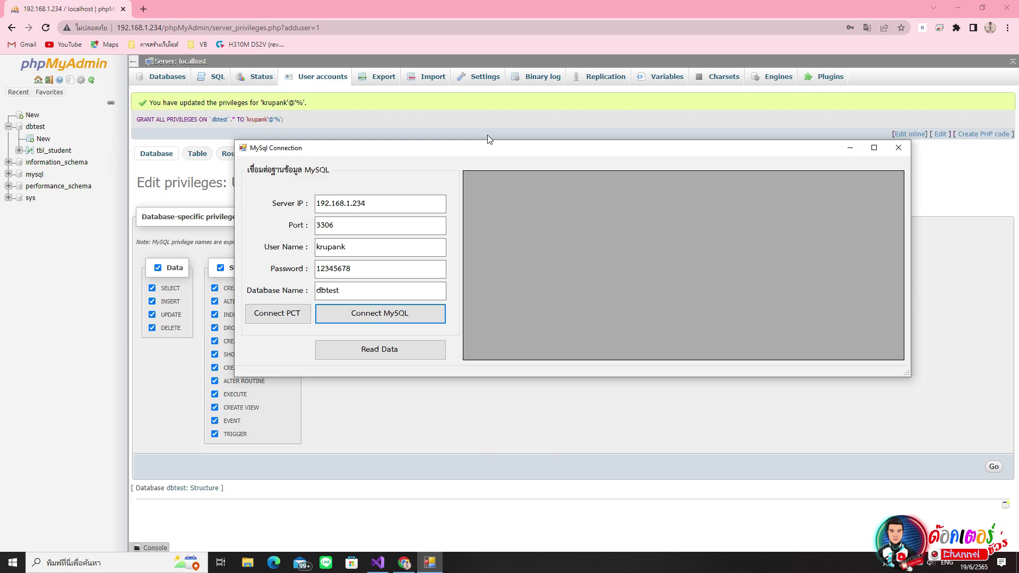
{"action": "mouse_move", "coordinate": [491, 152]}
{"action": "left_mouse_down"}
{"action": "mouse_move", "coordinate": [467, 138]}
{"action": "mouse_move", "coordinate": [480, 140]}
{"action": "left_mouse_up"}
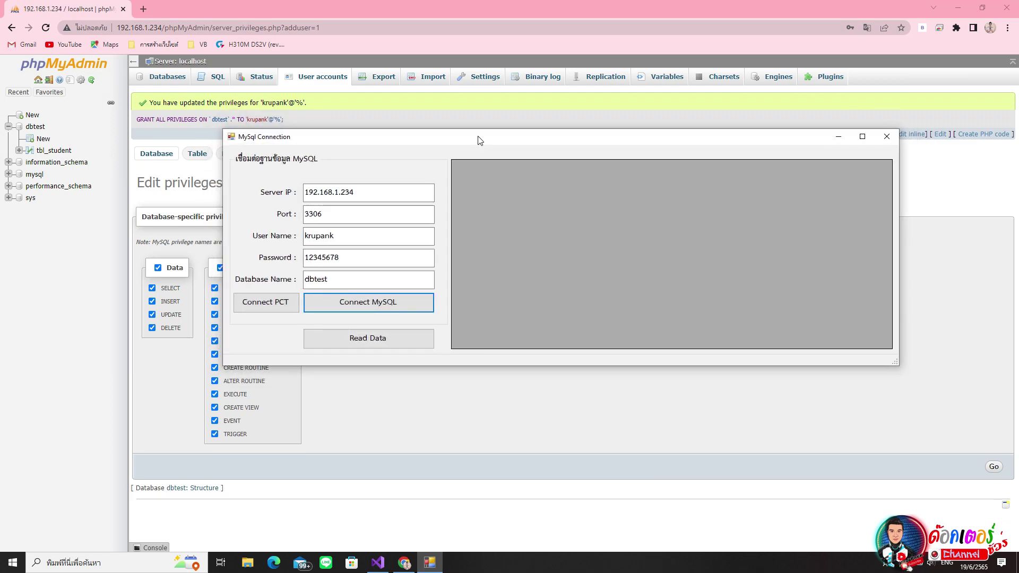
{"action": "left_click", "coordinate": [358, 235]}
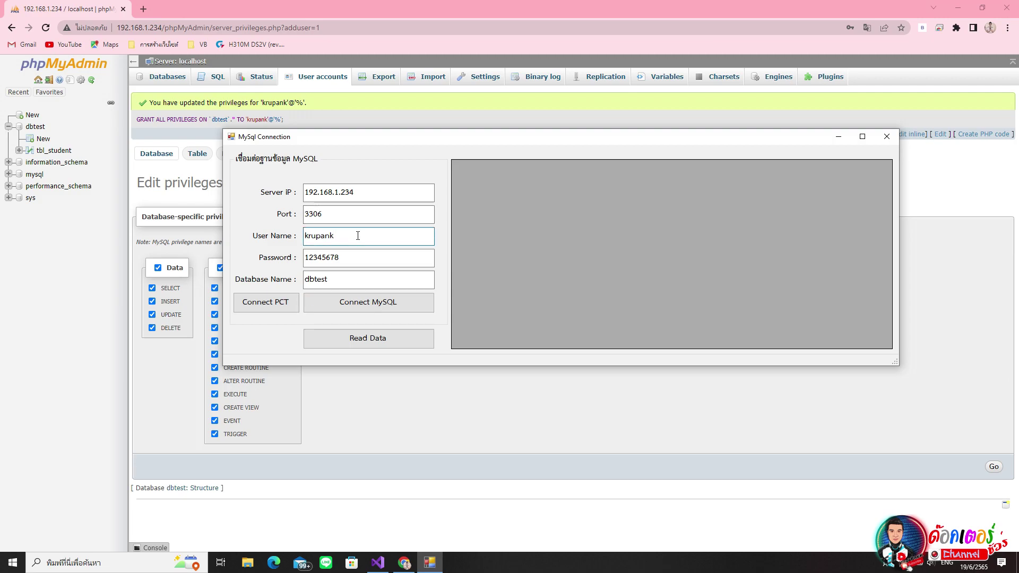
{"action": "double_click", "coordinate": [366, 260]}
{"action": "left_click", "coordinate": [346, 282]}
{"action": "left_click_drag", "start_coordinate": [346, 282], "coordinate": [308, 279]}
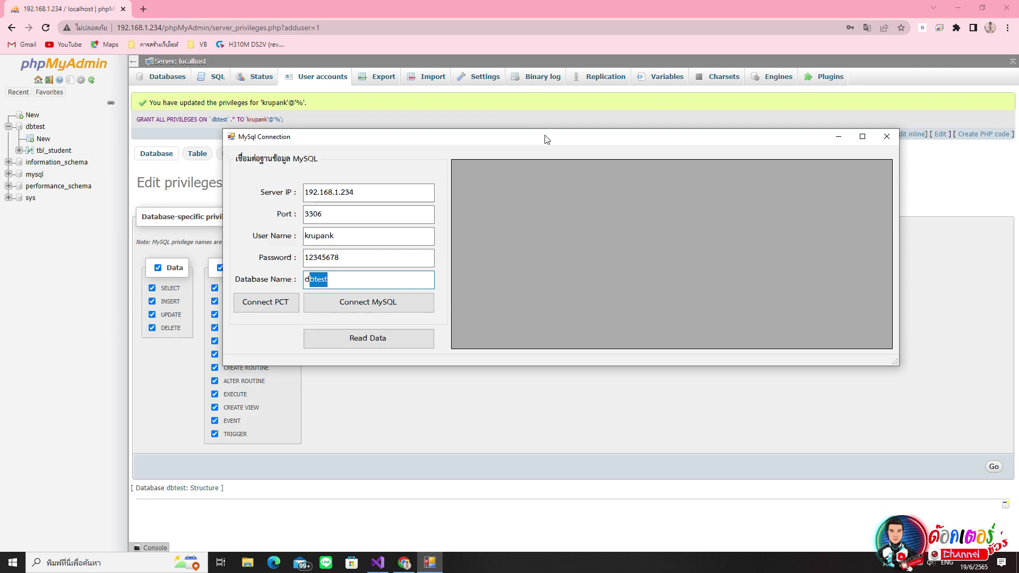
- Connect to dbtest as krupank, accept the success message, and load the tbl_student records into the grid
{"action": "left_click", "coordinate": [381, 310]}
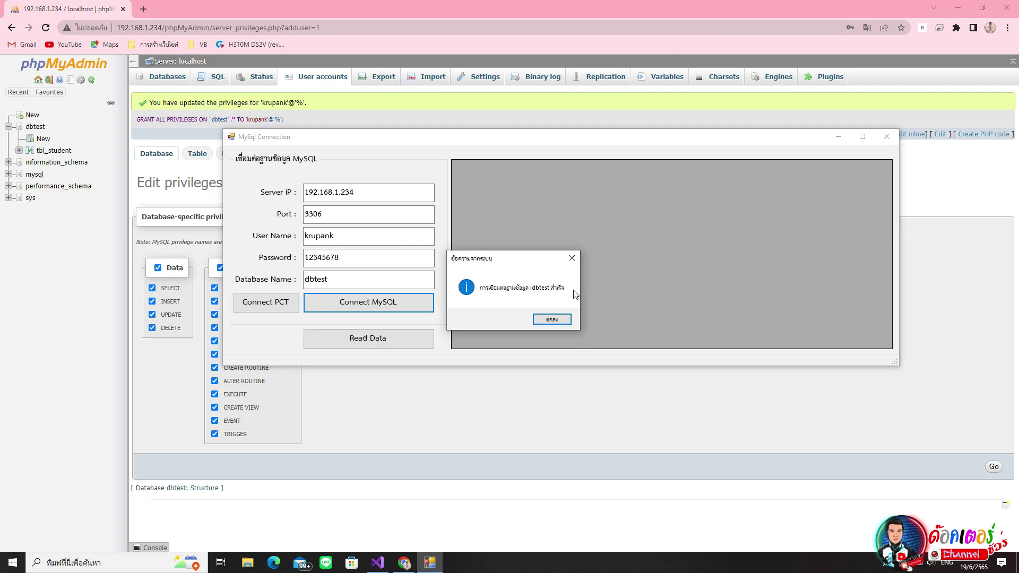
{"action": "left_click", "coordinate": [565, 318]}
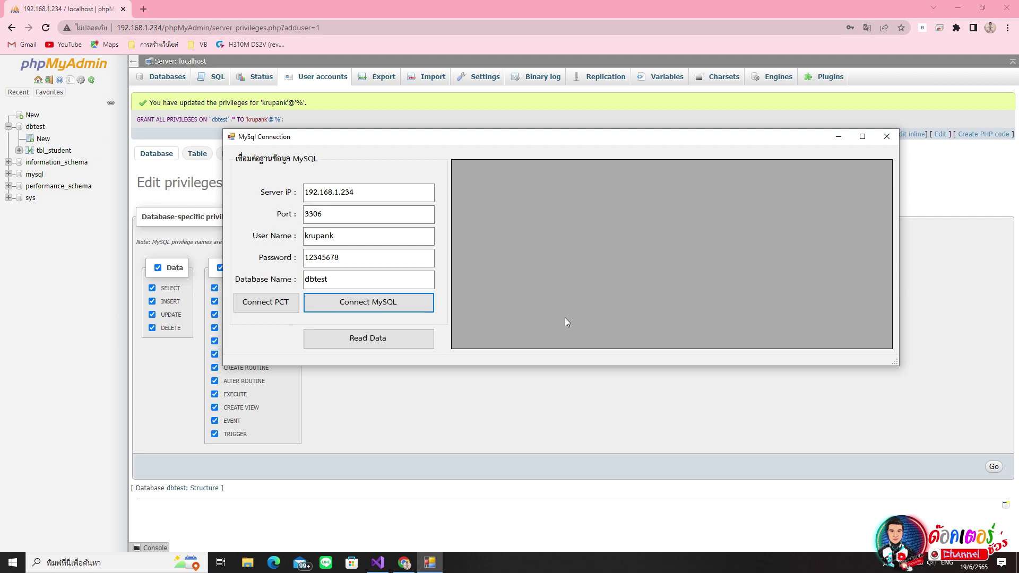
{"action": "left_click", "coordinate": [395, 342]}
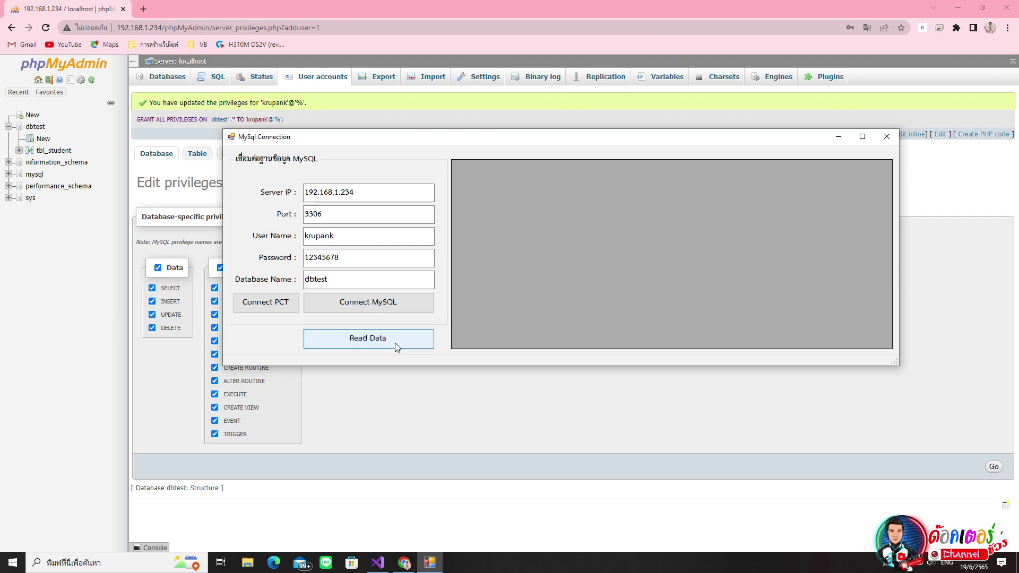
{"action": "scroll", "coordinate": [675, 253], "scroll_direction": "down", "scroll_amount": 5}
{"action": "scroll", "coordinate": [675, 253], "scroll_direction": "down", "scroll_amount": 20}
{"action": "scroll", "coordinate": [675, 253], "scroll_direction": "down", "scroll_amount": 8}
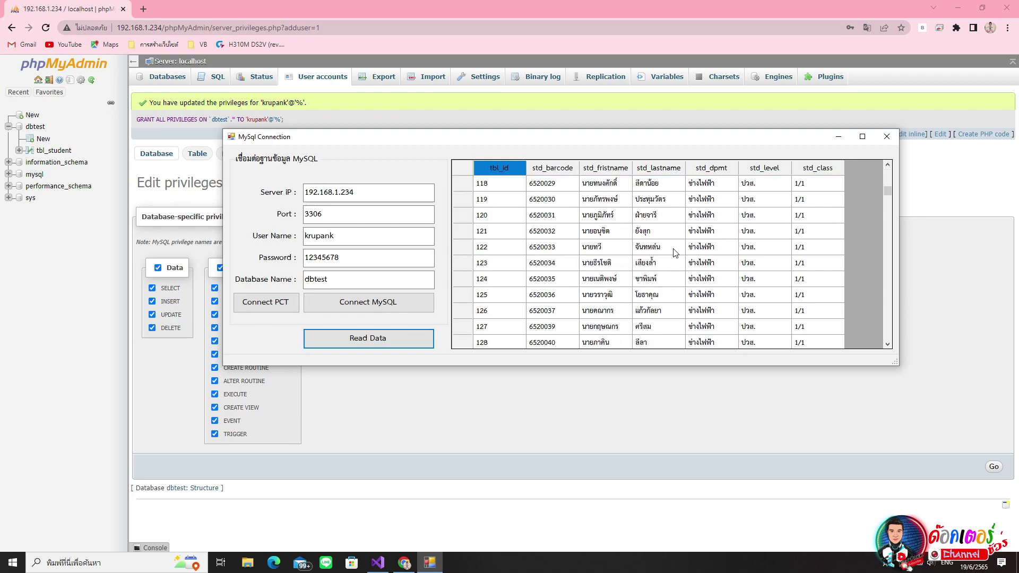
{"action": "scroll", "coordinate": [675, 254], "scroll_direction": "down", "scroll_amount": 7}
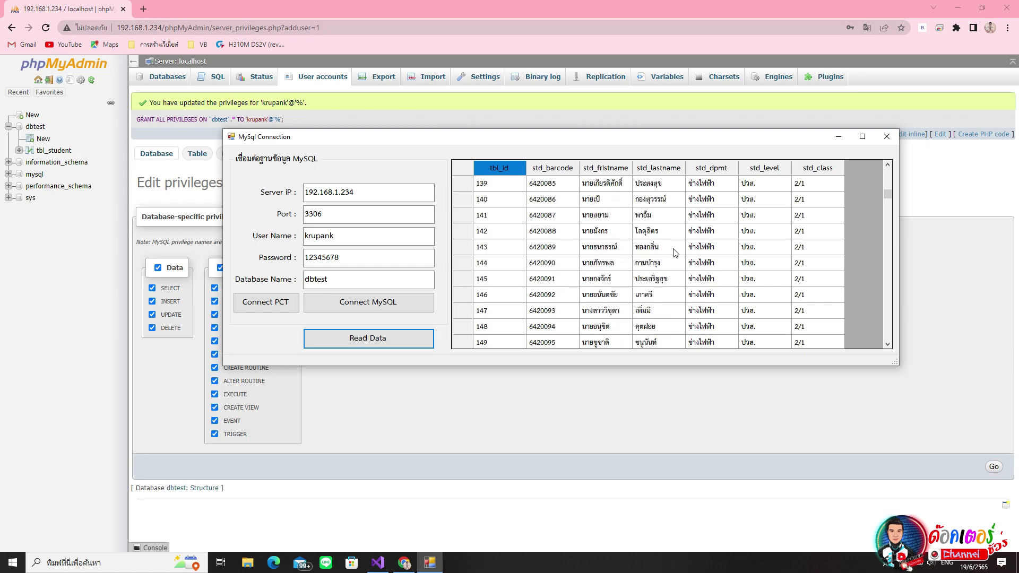
{"action": "scroll", "coordinate": [675, 253], "scroll_direction": "down", "scroll_amount": 3}
{"action": "scroll", "coordinate": [675, 254], "scroll_direction": "down", "scroll_amount": 4}
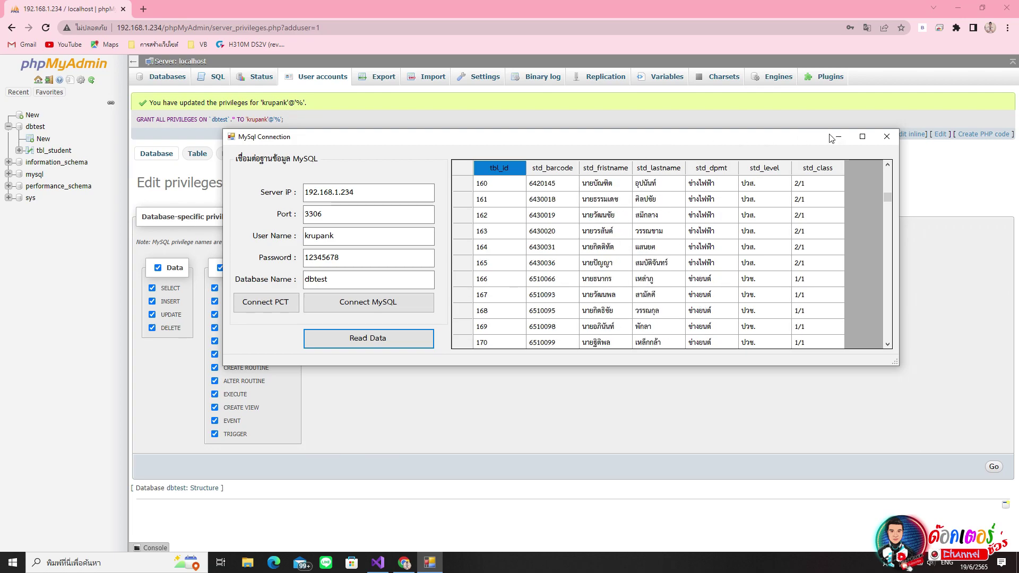
- Close the test app, confirm krupank has ALL PRIVILEGES in phpMyAdmin's User accounts, then return to Visual Studio
{"action": "left_click", "coordinate": [886, 137]}
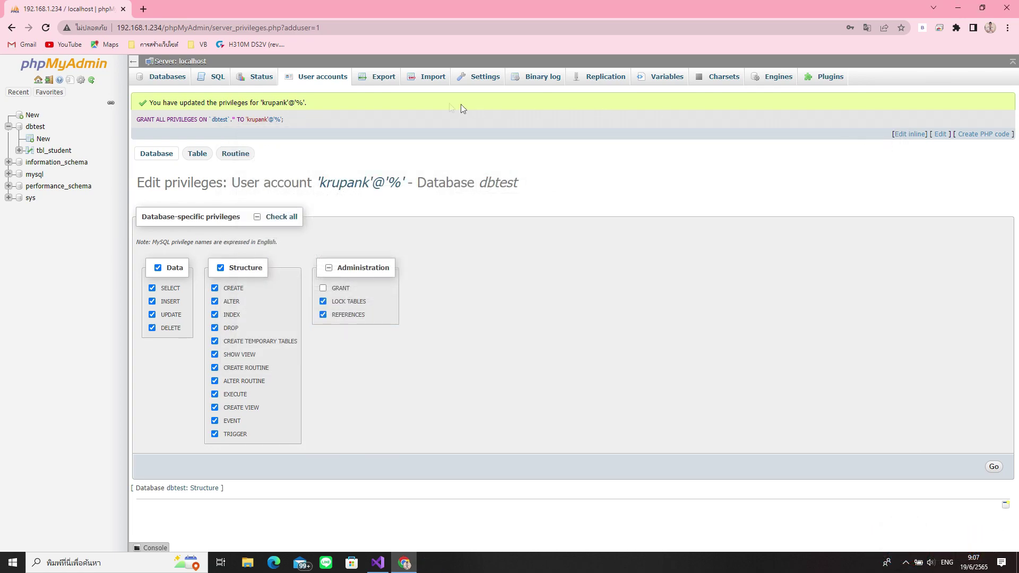
{"action": "left_click", "coordinate": [38, 80]}
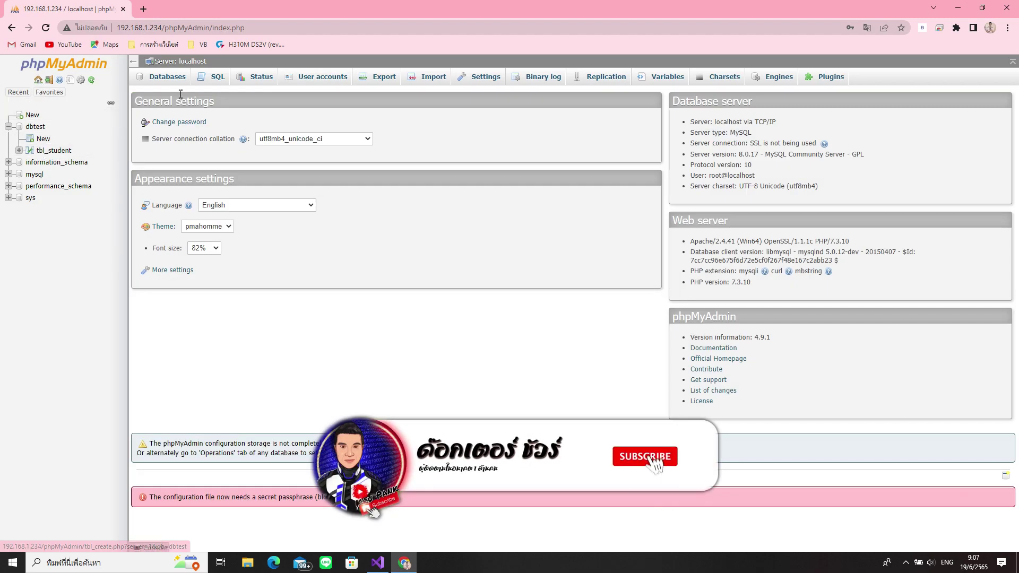
{"action": "left_click", "coordinate": [296, 83]}
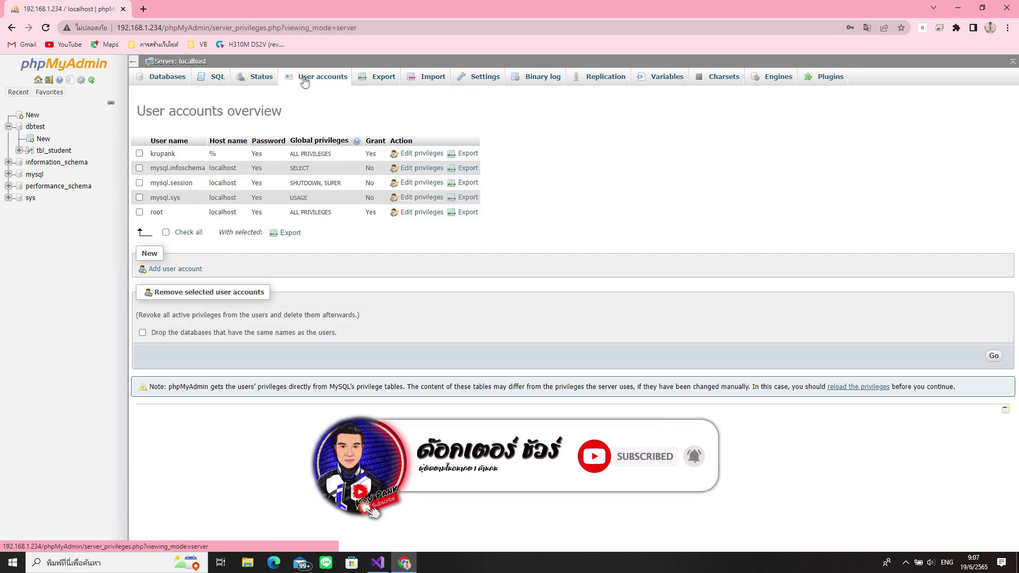
{"action": "left_click", "coordinate": [377, 564]}
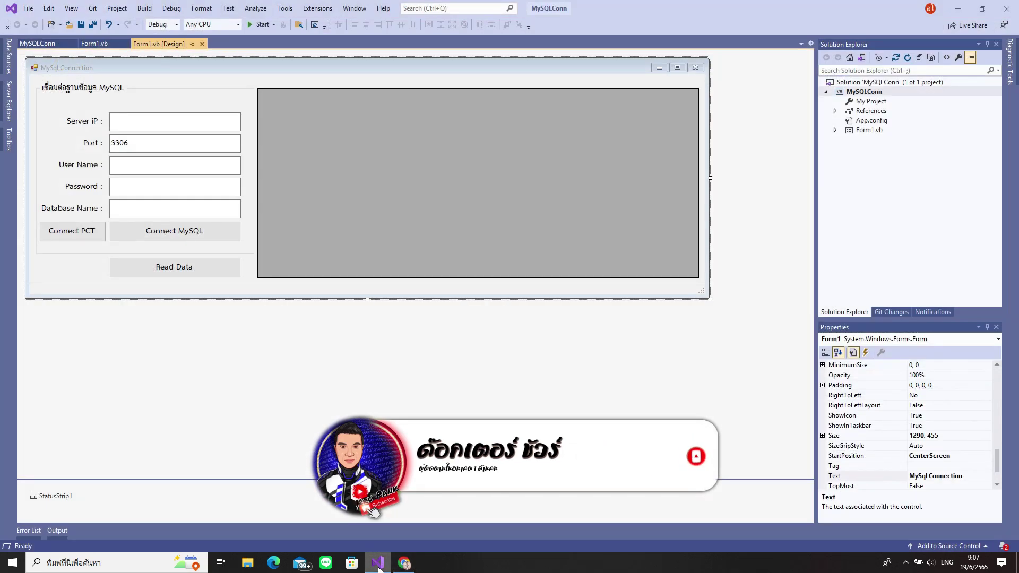